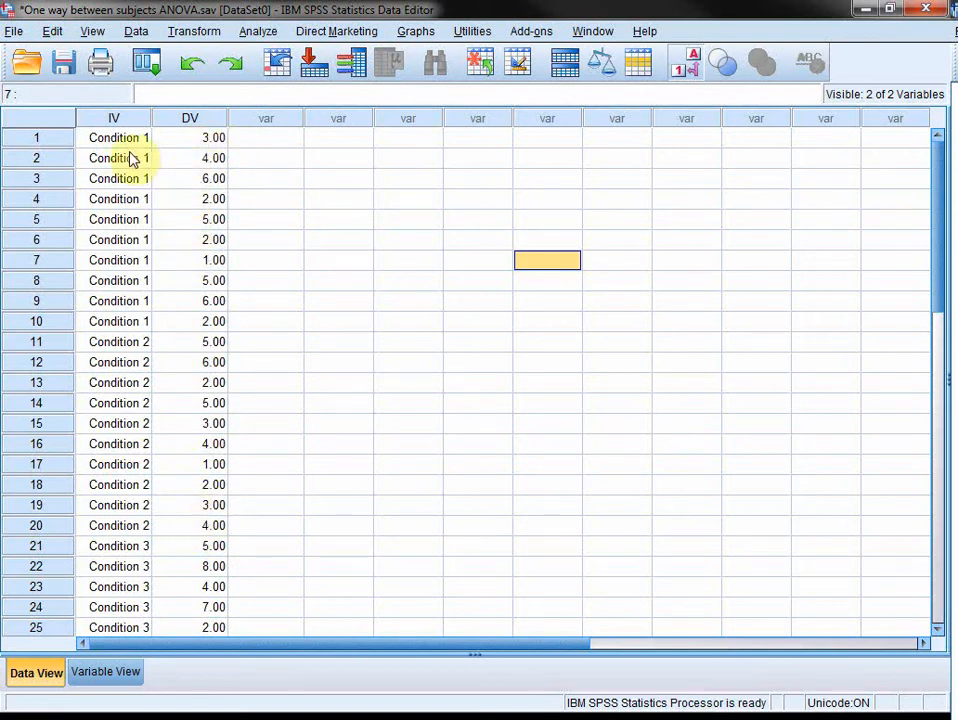
Step: Check the numeric codes behind the IV condition labels, restore the labels and look through the data rows
{"action": "left_click", "coordinate": [686, 64]}
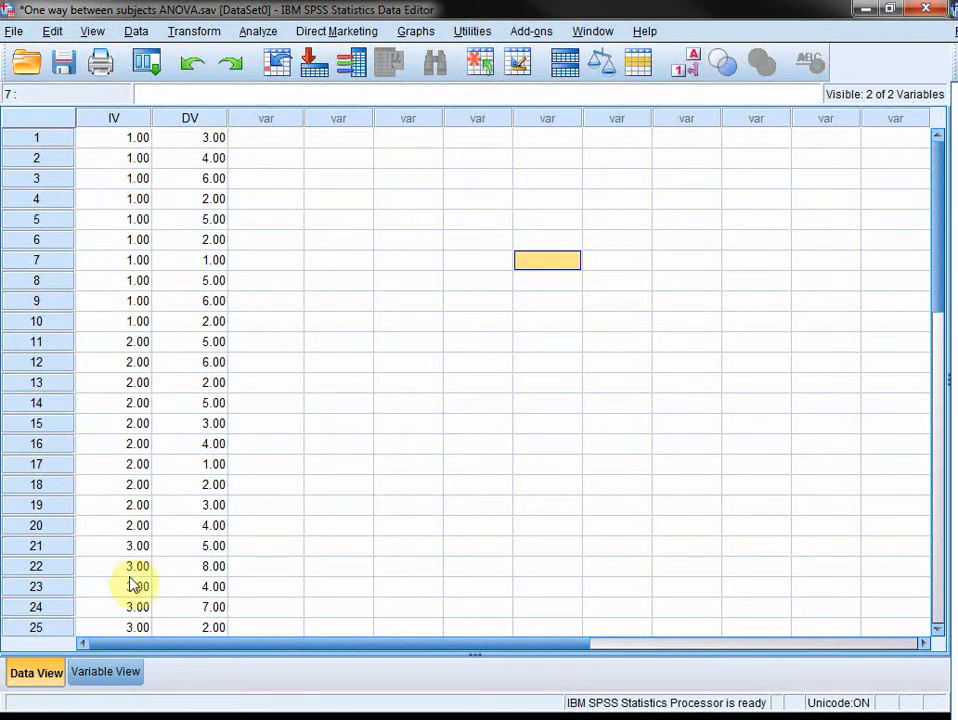
{"action": "left_click", "coordinate": [695, 72]}
{"action": "left_click", "coordinate": [38, 137]}
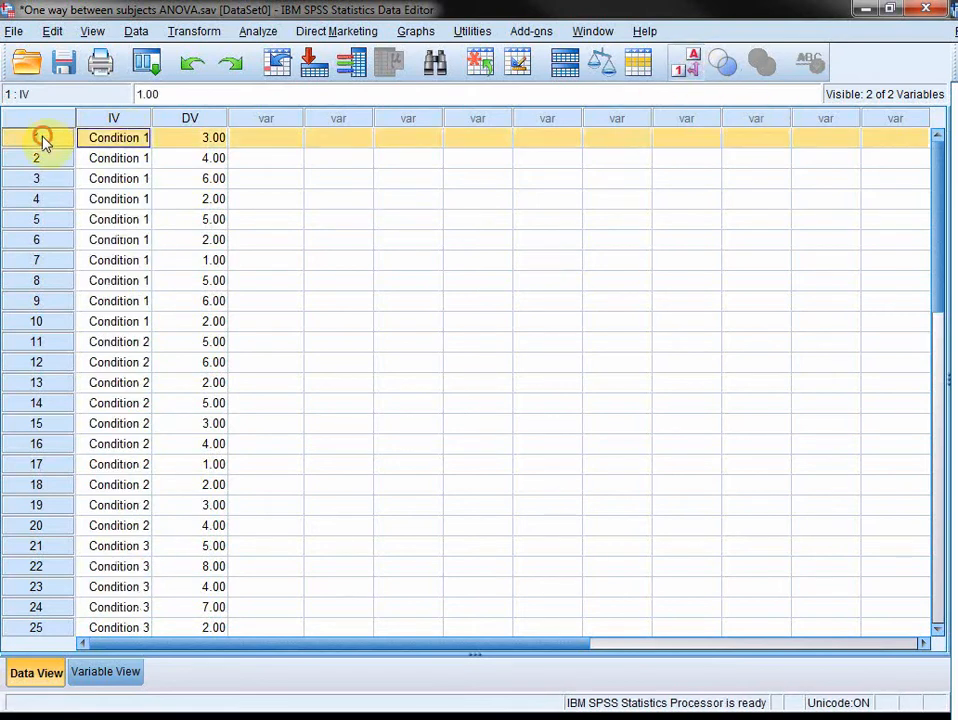
{"action": "scroll", "coordinate": [118, 540], "scroll_direction": "down", "scroll_amount": 3}
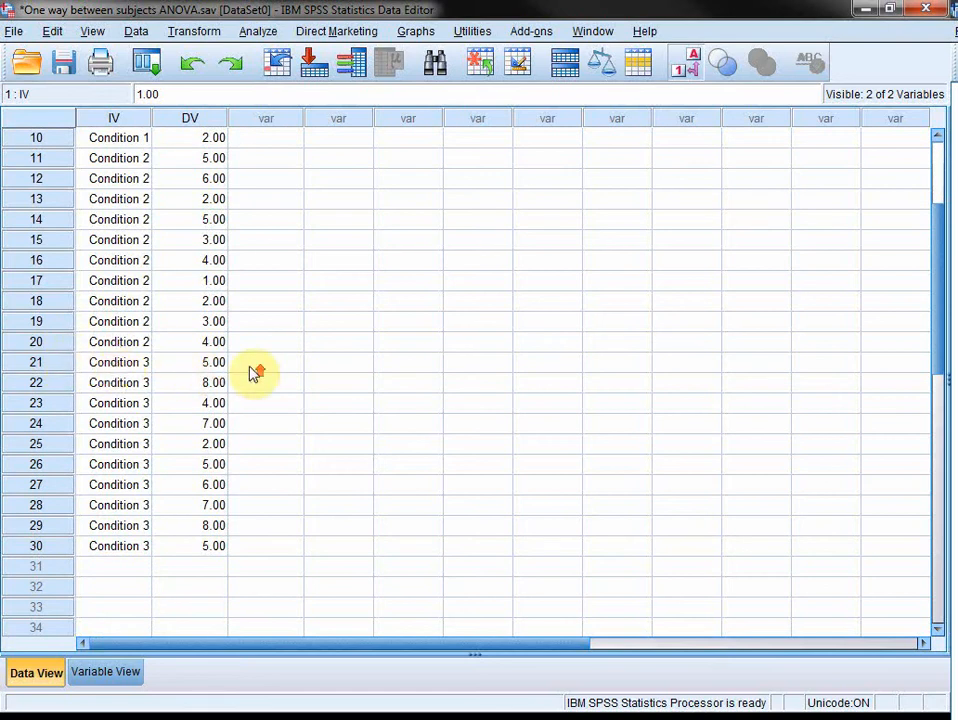
{"action": "scroll", "coordinate": [230, 250], "scroll_direction": "up", "scroll_amount": 3}
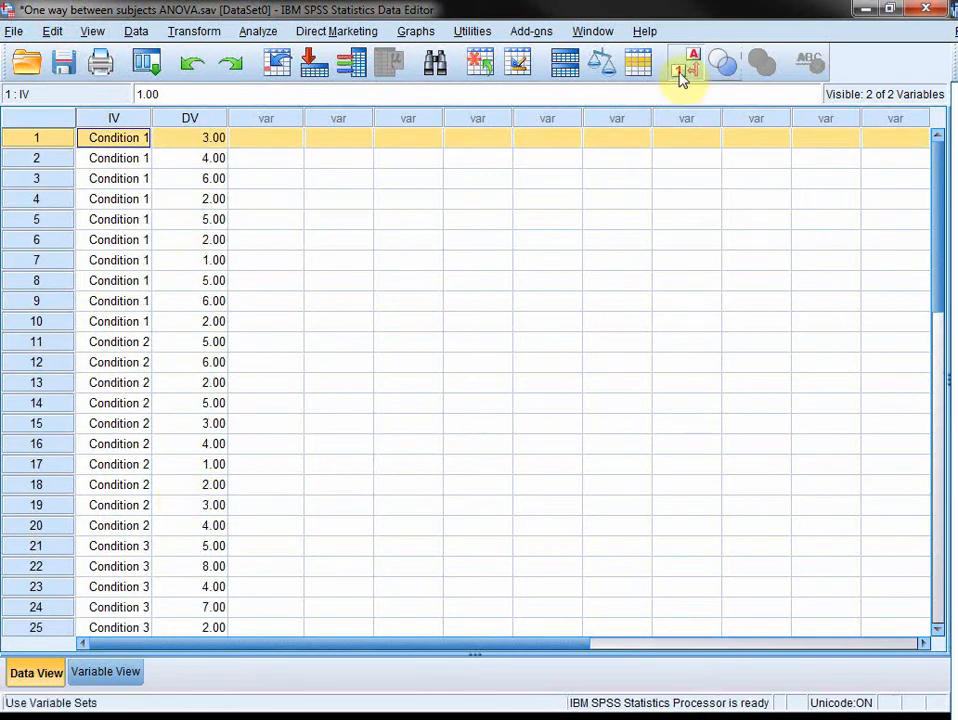
Step: Set up a General Linear Model Univariate analysis with the independent variable as fixed factor and the dependent variable as outcome
{"action": "left_click", "coordinate": [257, 32]}
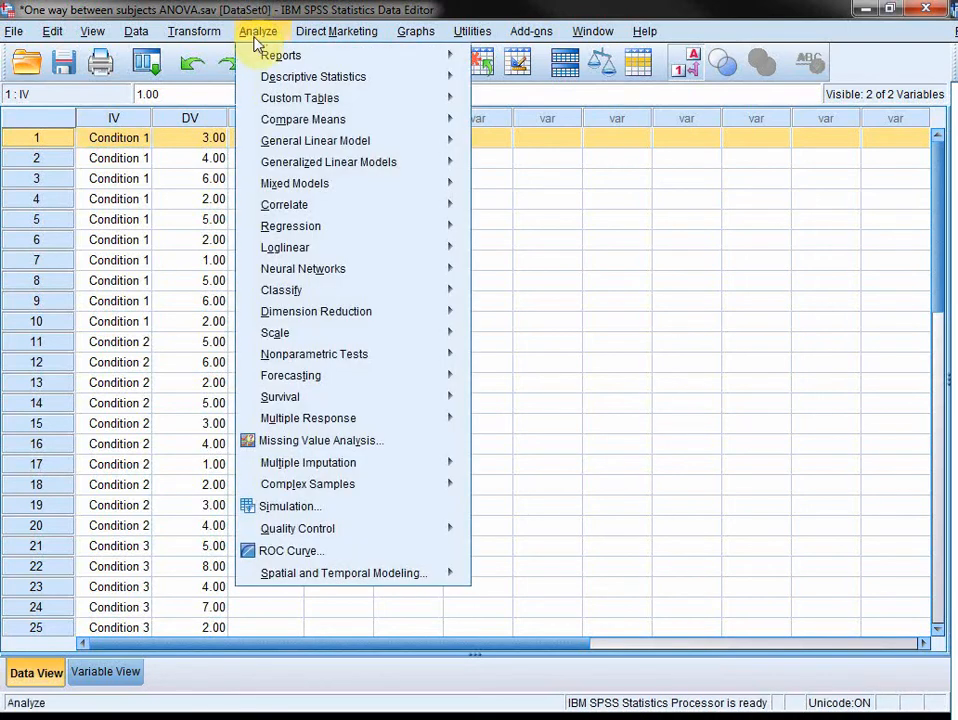
{"action": "mouse_move", "coordinate": [295, 142]}
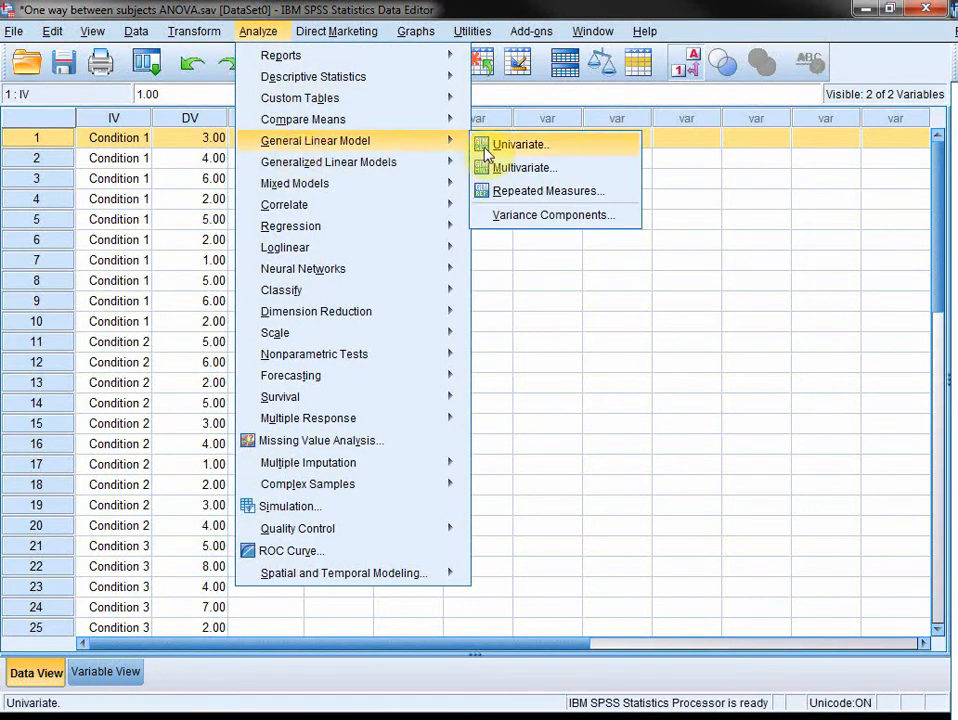
{"action": "left_click", "coordinate": [487, 150]}
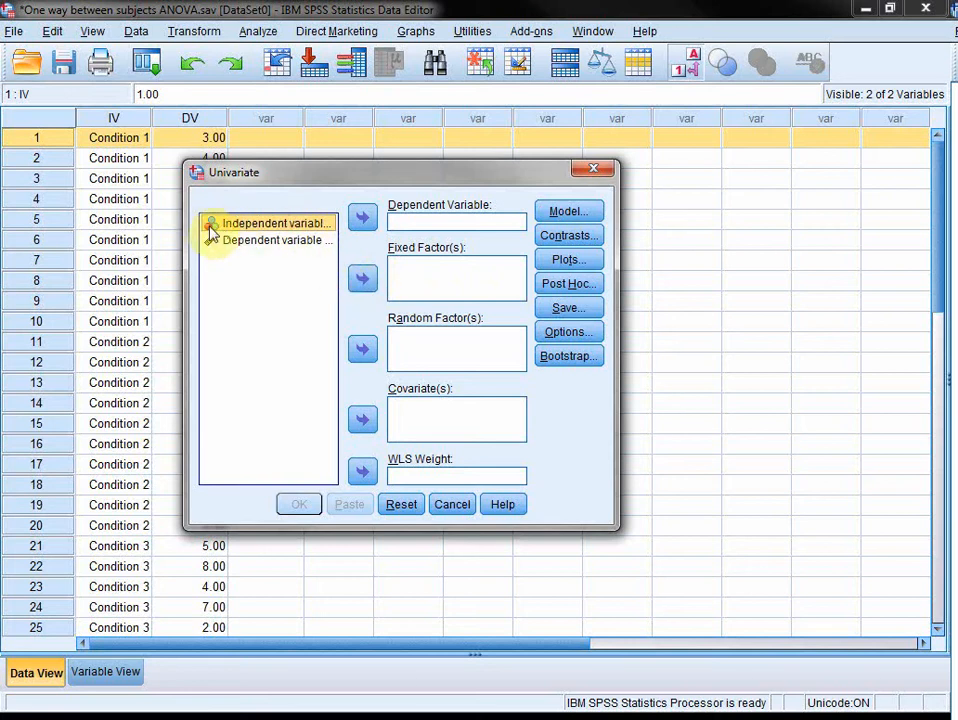
{"action": "left_click", "coordinate": [362, 278]}
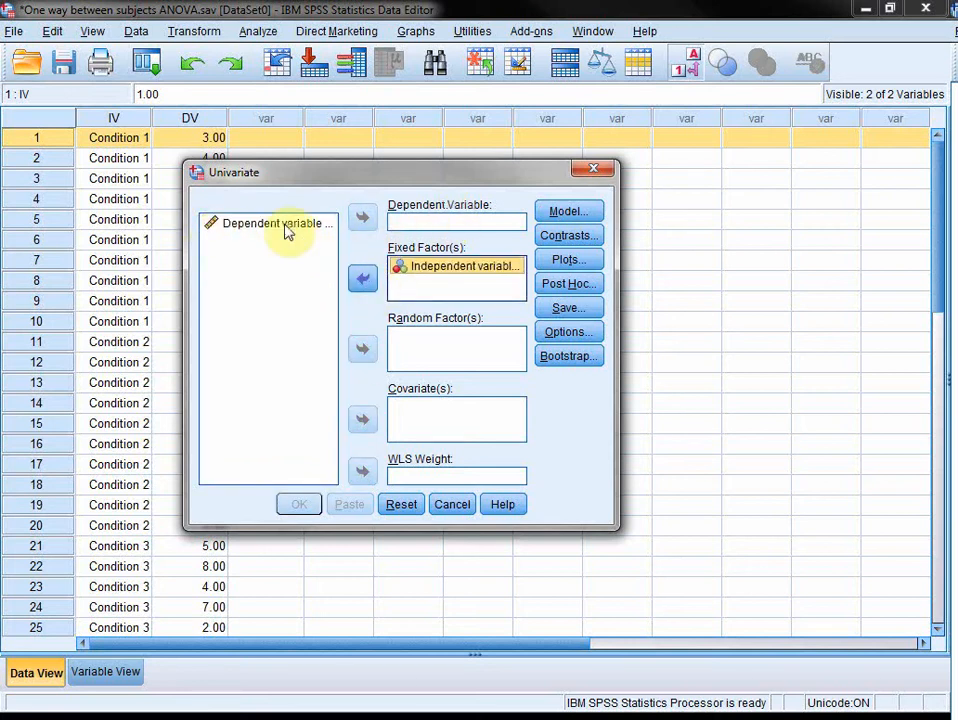
{"action": "left_click", "coordinate": [284, 228]}
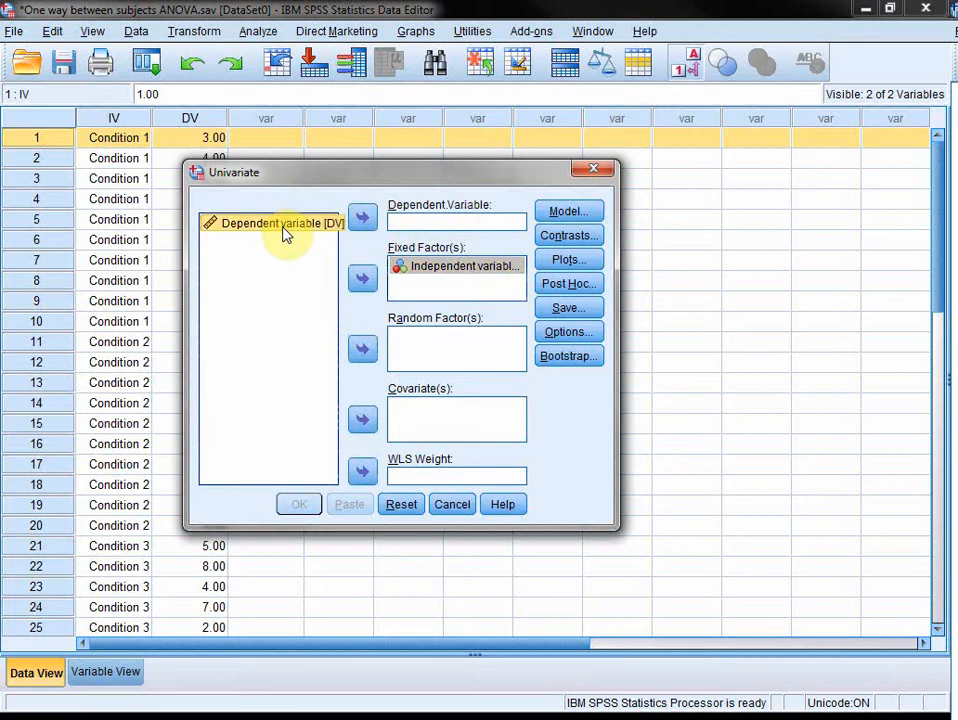
{"action": "left_click", "coordinate": [364, 217]}
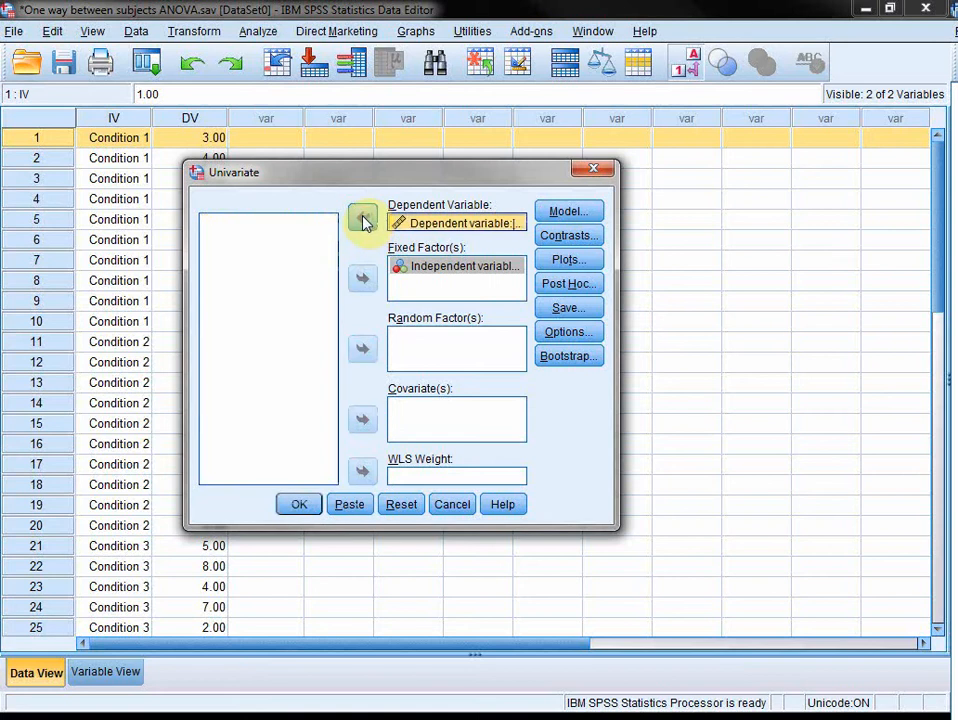
Step: Set the Univariate options to display means for IV, descriptive statistics and estimates of effect size
{"action": "left_click", "coordinate": [578, 335]}
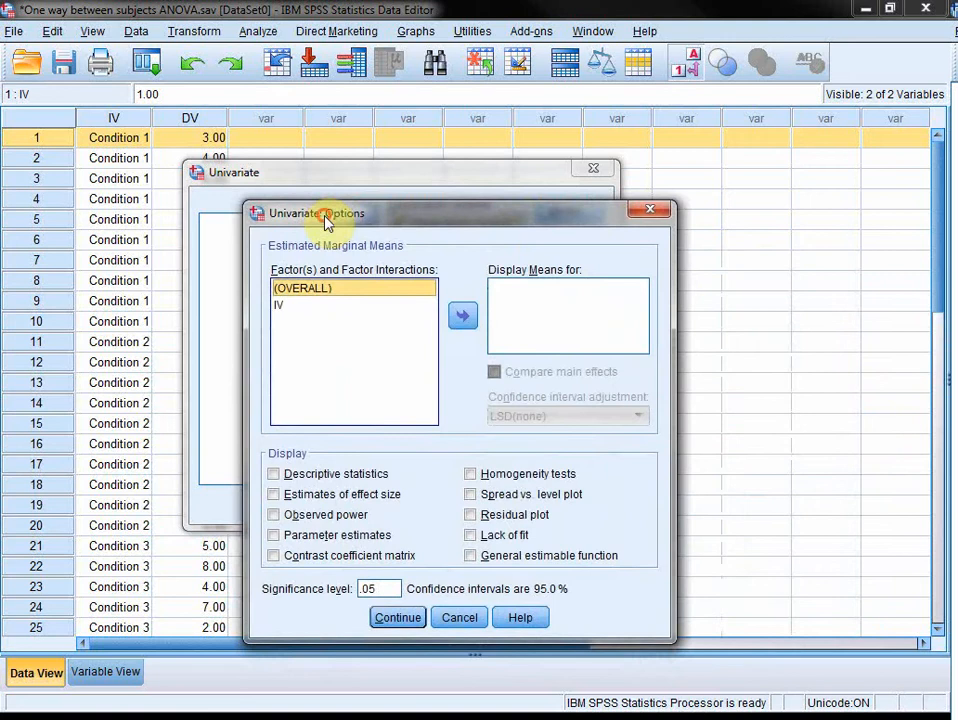
{"action": "left_click", "coordinate": [279, 305]}
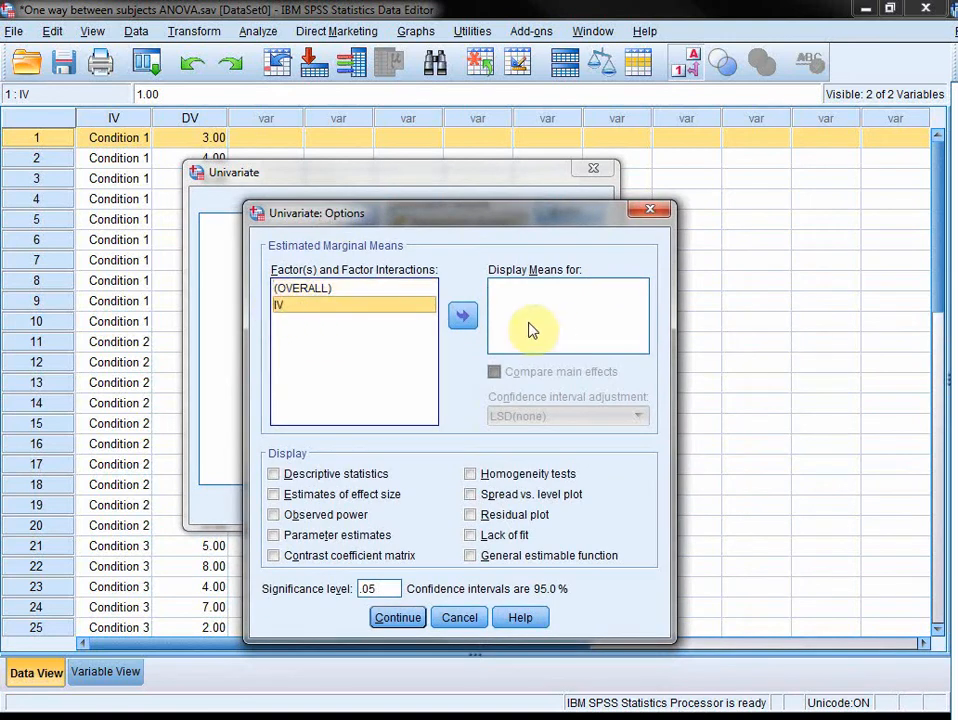
{"action": "left_click", "coordinate": [462, 316]}
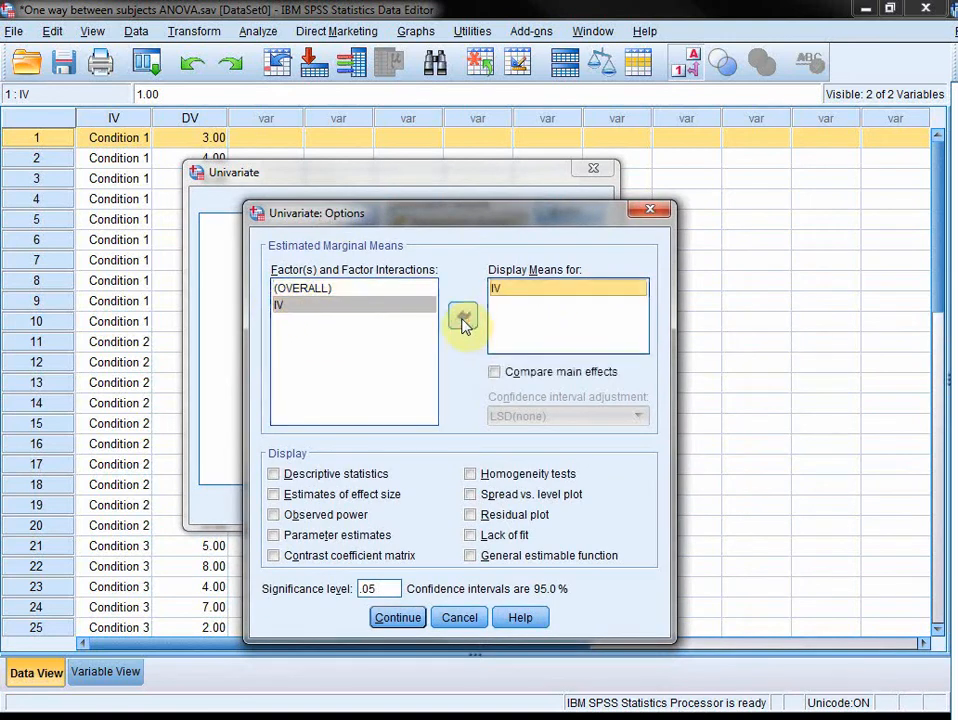
{"action": "left_click", "coordinate": [374, 474]}
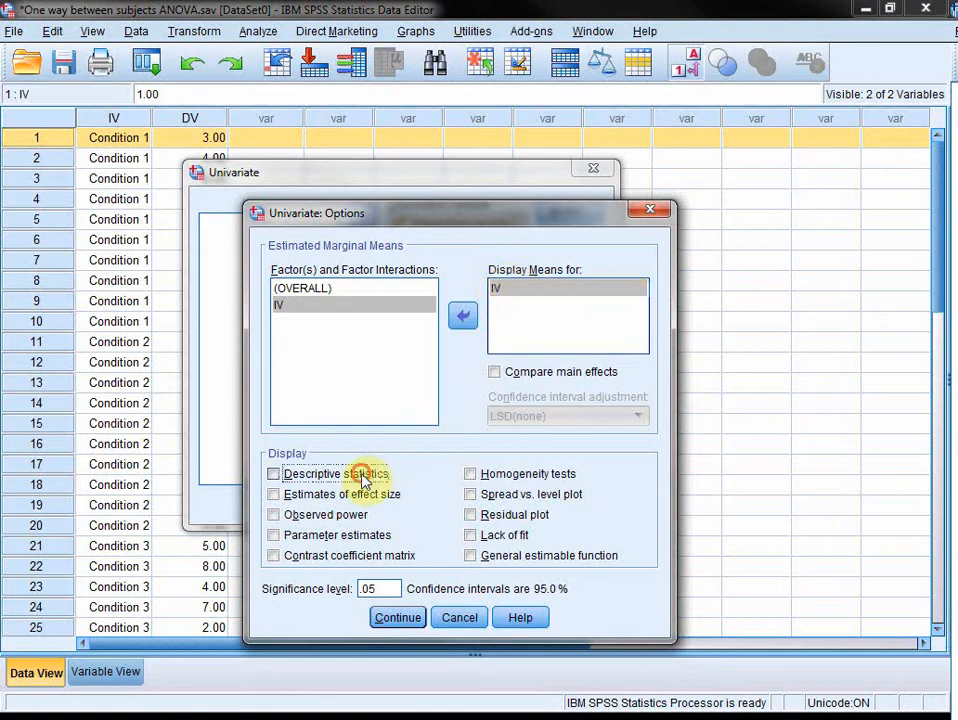
{"action": "left_click", "coordinate": [275, 496]}
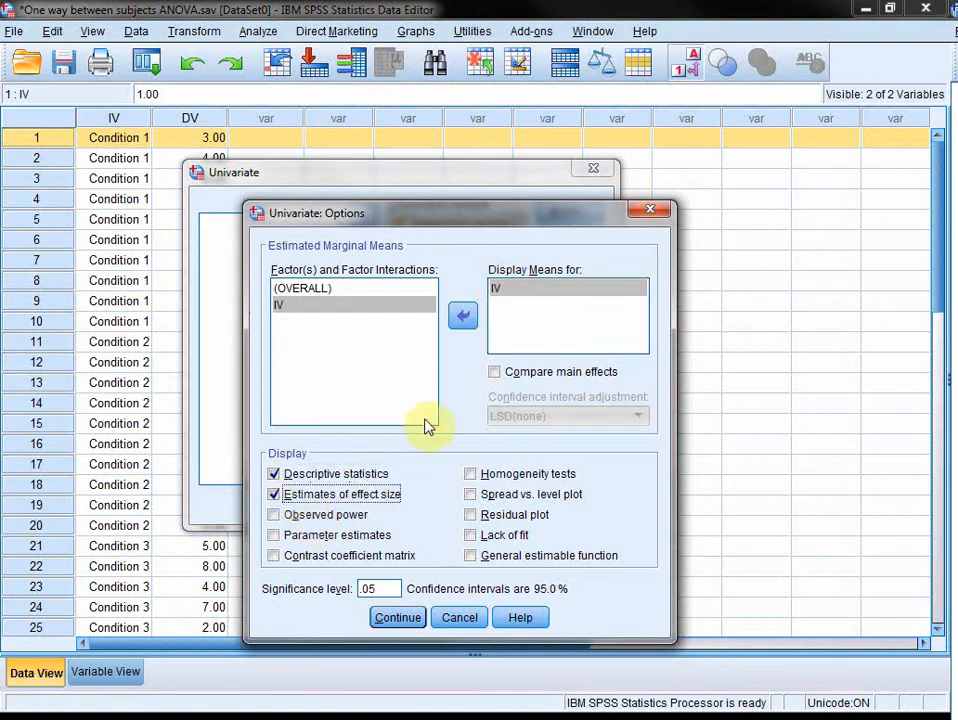
{"action": "left_click", "coordinate": [398, 618]}
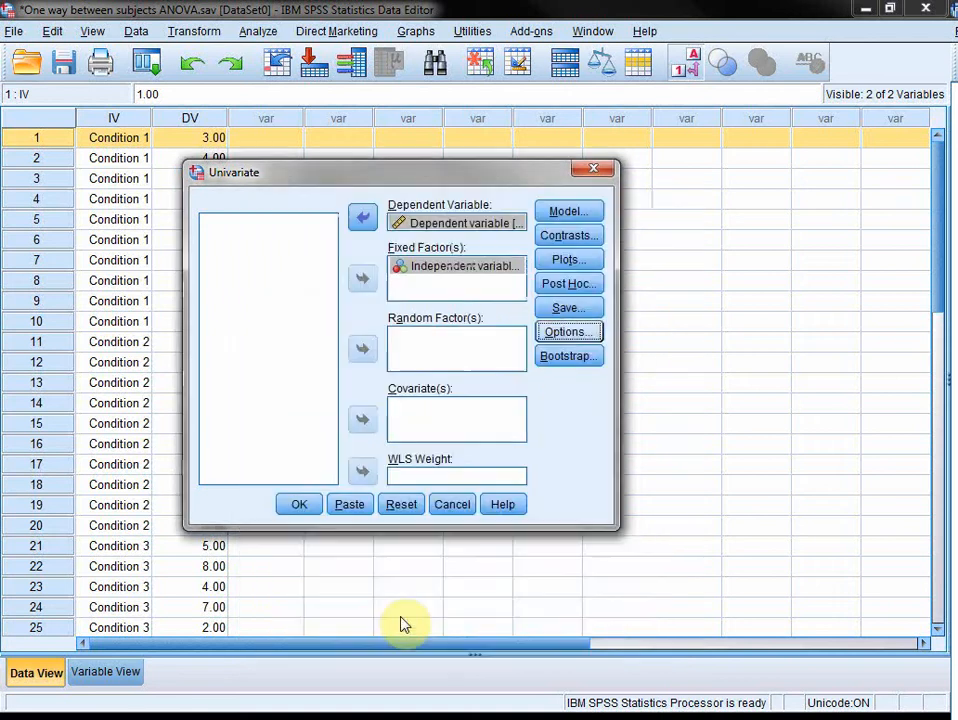
Step: Add a profile plot with IV on the horizontal axis and run the Univariate analysis
{"action": "left_click", "coordinate": [594, 284]}
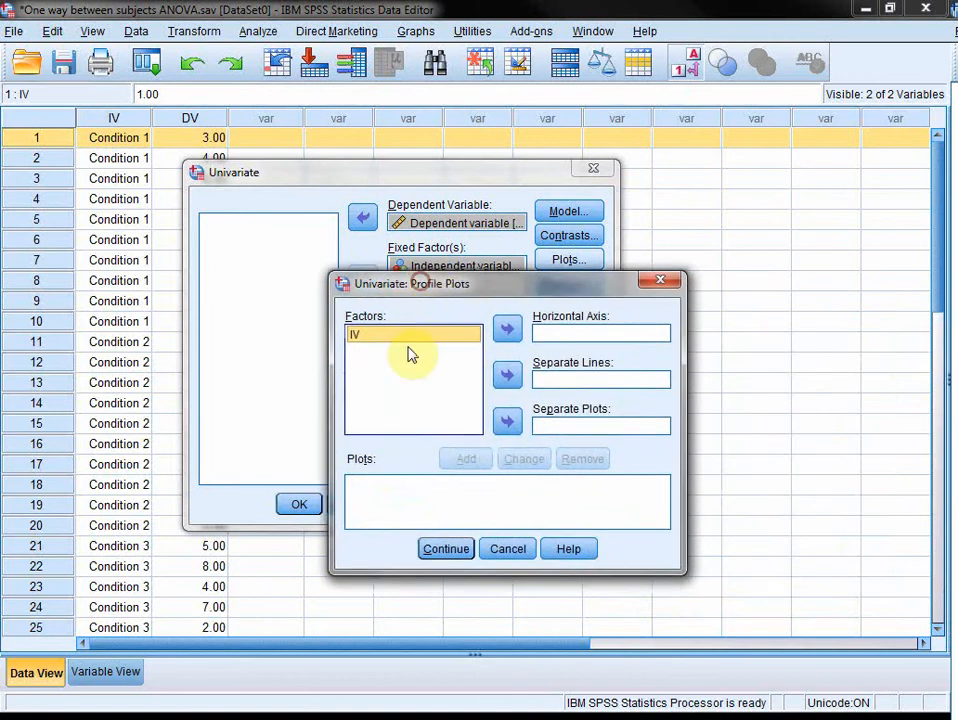
{"action": "left_click", "coordinate": [507, 331]}
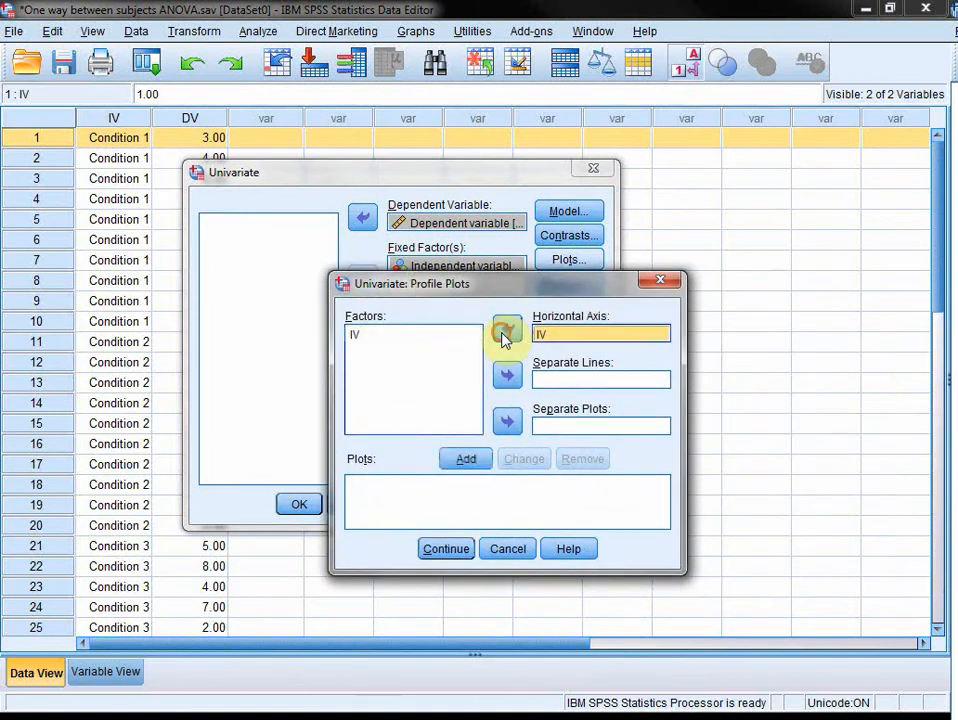
{"action": "left_click", "coordinate": [466, 458]}
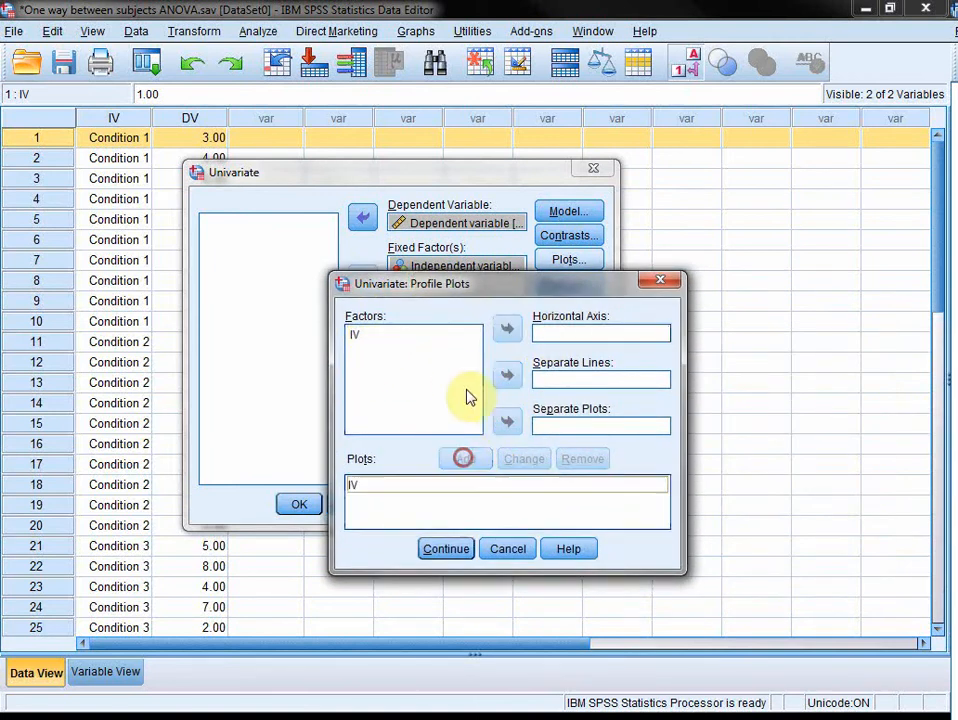
{"action": "left_click", "coordinate": [446, 550]}
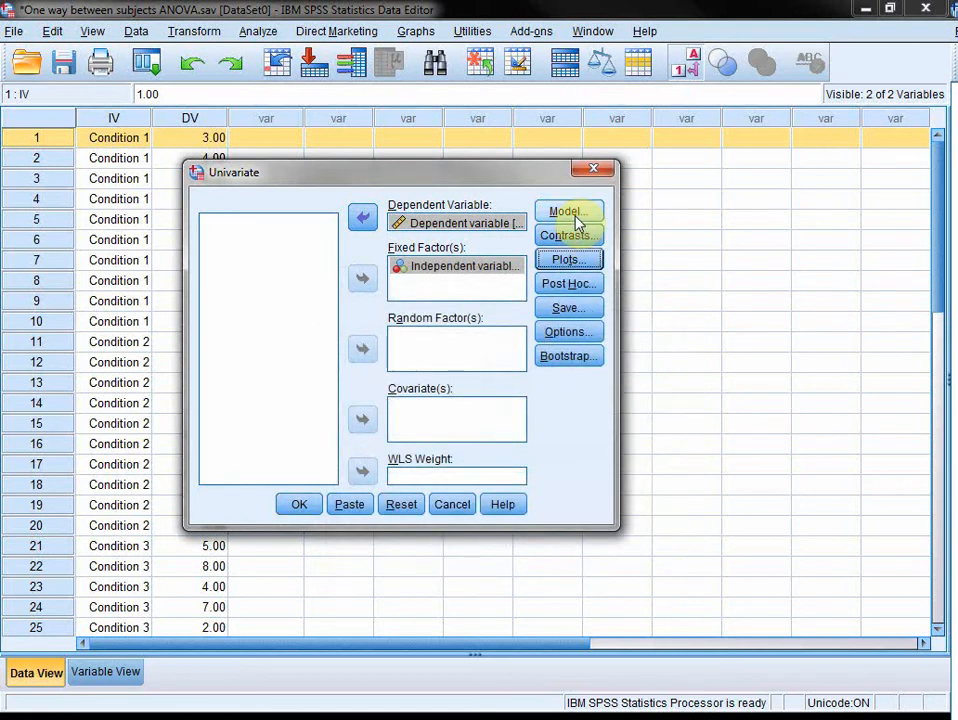
{"action": "left_click", "coordinate": [300, 505]}
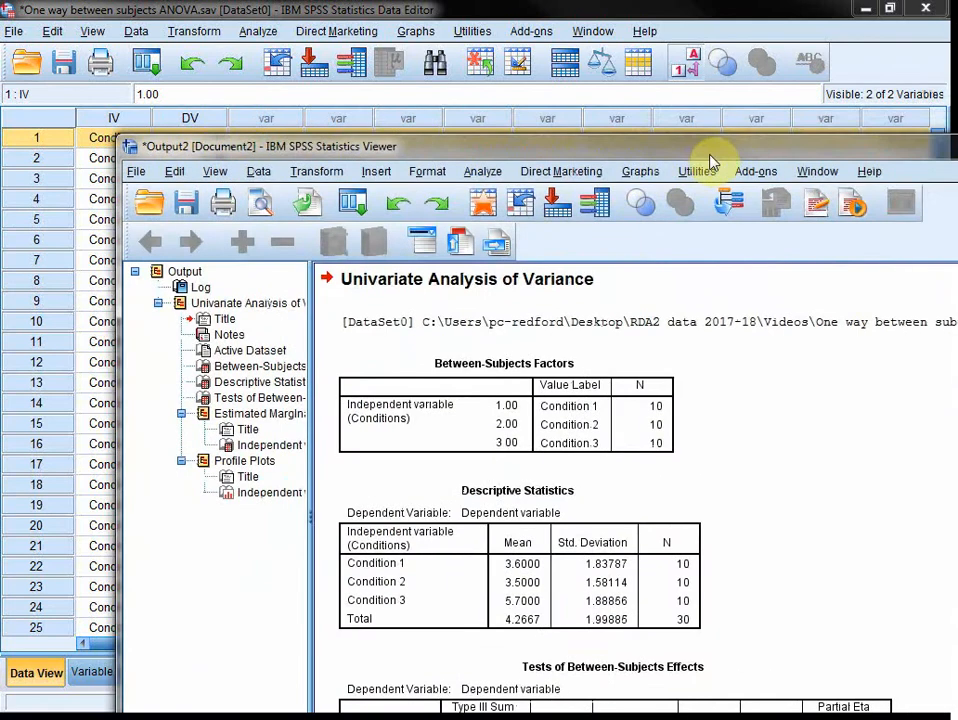
Step: Maximize the output window and narrow its outline pane to review the Between-Subjects Factors and Descriptive Statistics tables
{"action": "double_click", "coordinate": [531, 115]}
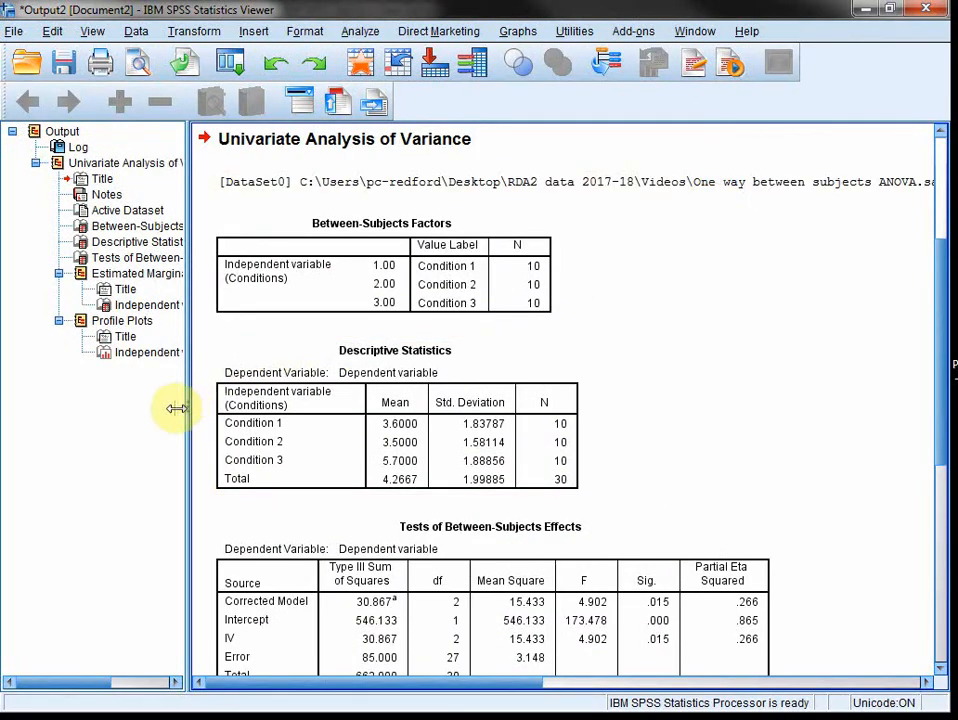
{"action": "left_click_drag", "start_coordinate": [176, 408], "coordinate": [35, 413]}
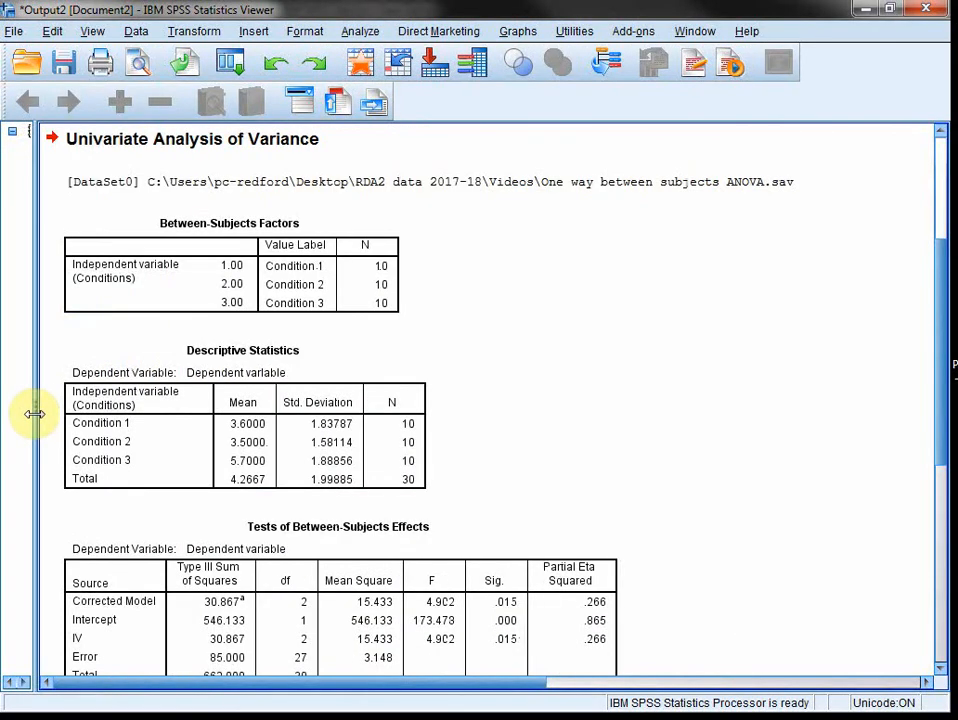
{"action": "left_click", "coordinate": [229, 266]}
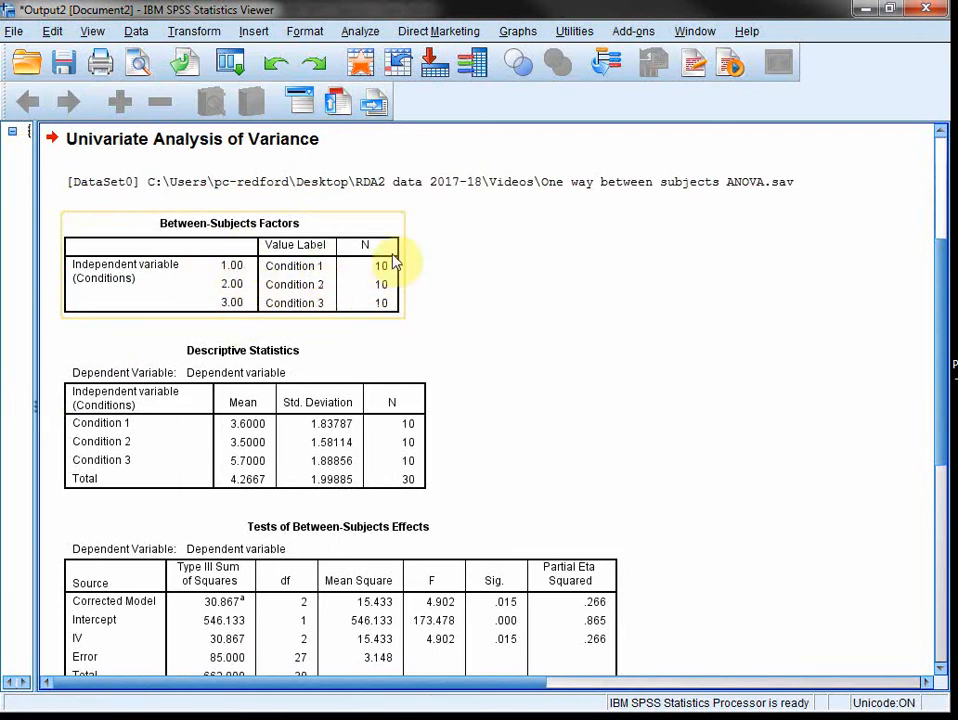
{"action": "left_click", "coordinate": [686, 311]}
{"action": "left_click", "coordinate": [402, 423]}
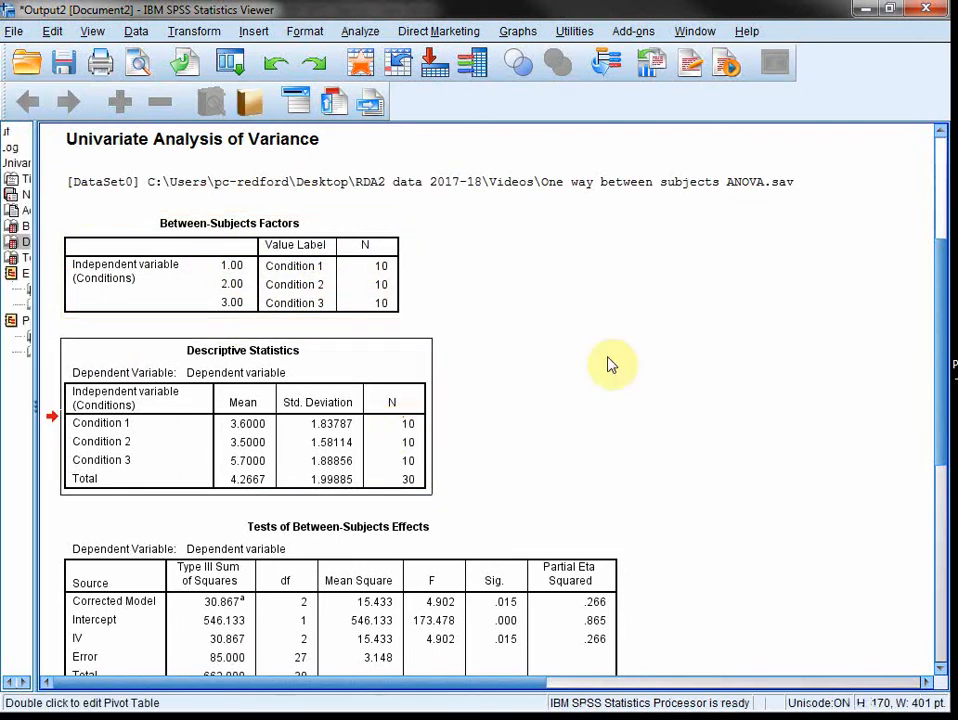
{"action": "scroll", "coordinate": [684, 331], "scroll_direction": "down", "scroll_amount": 2}
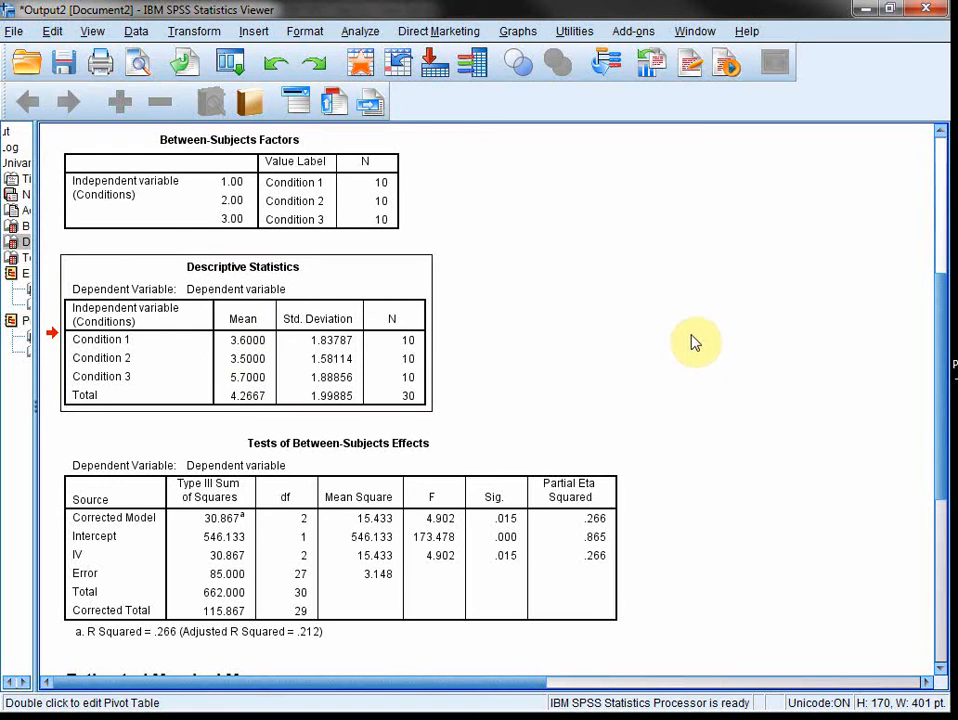
{"action": "scroll", "coordinate": [683, 341], "scroll_direction": "down", "scroll_amount": 2}
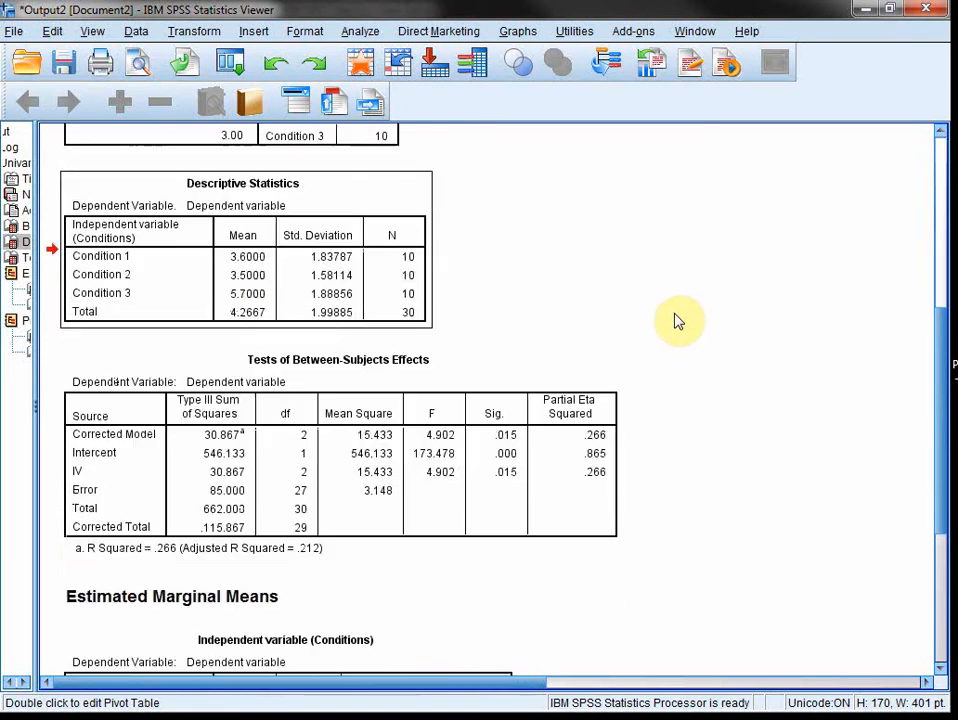
Step: Delete the Corrected Model, Intercept and Total rows from the Tests of Between-Subjects Effects table
{"action": "left_click", "coordinate": [545, 489]}
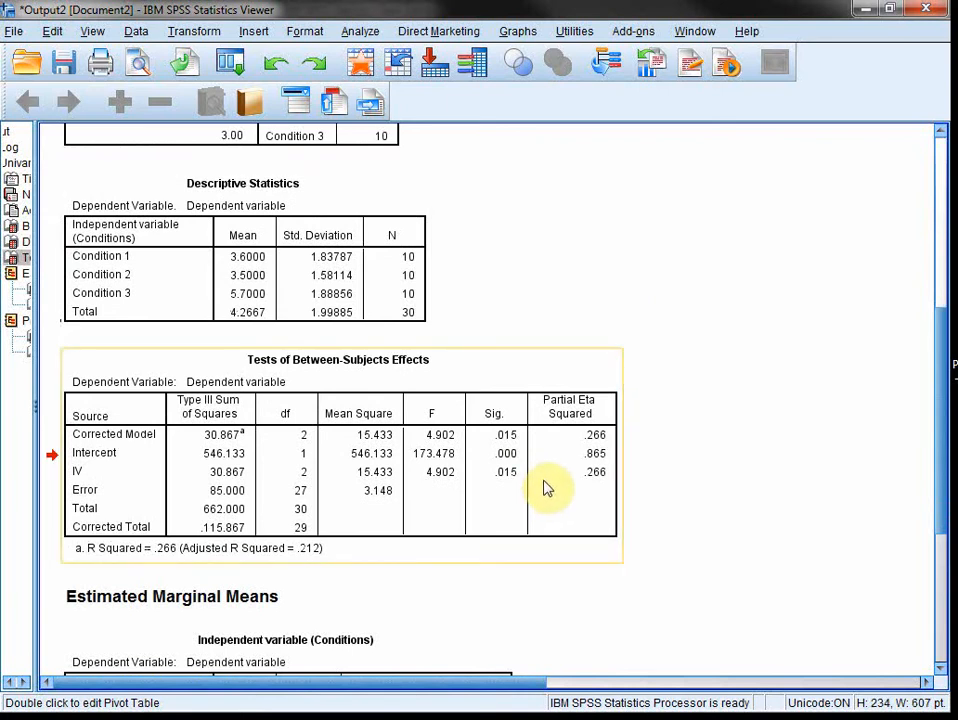
{"action": "double_click", "coordinate": [545, 489]}
{"action": "left_click", "coordinate": [547, 488]}
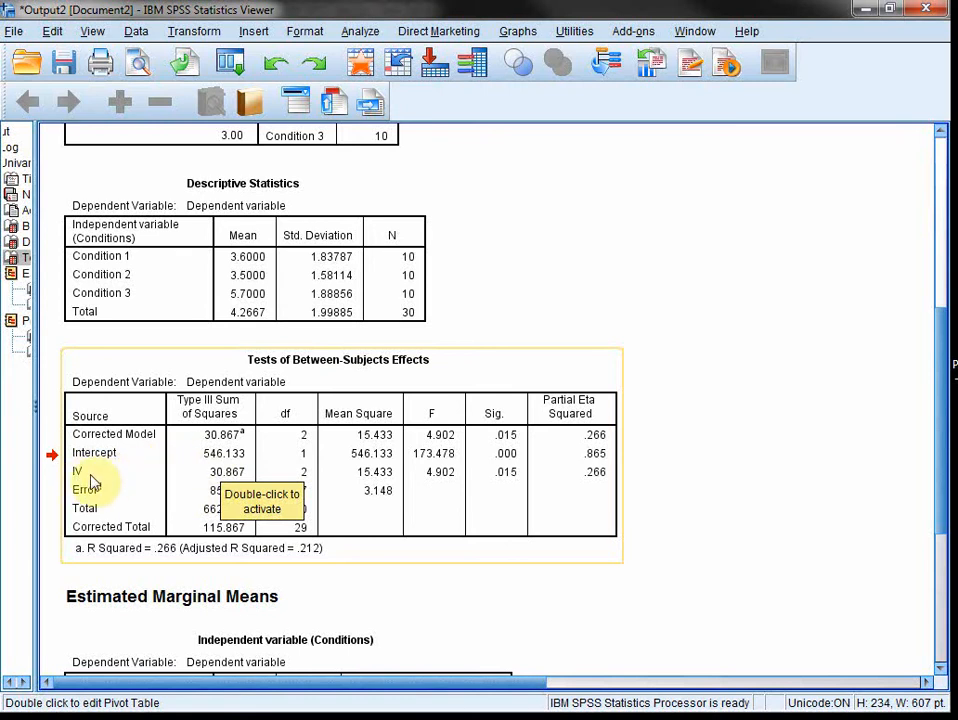
{"action": "double_click", "coordinate": [240, 447]}
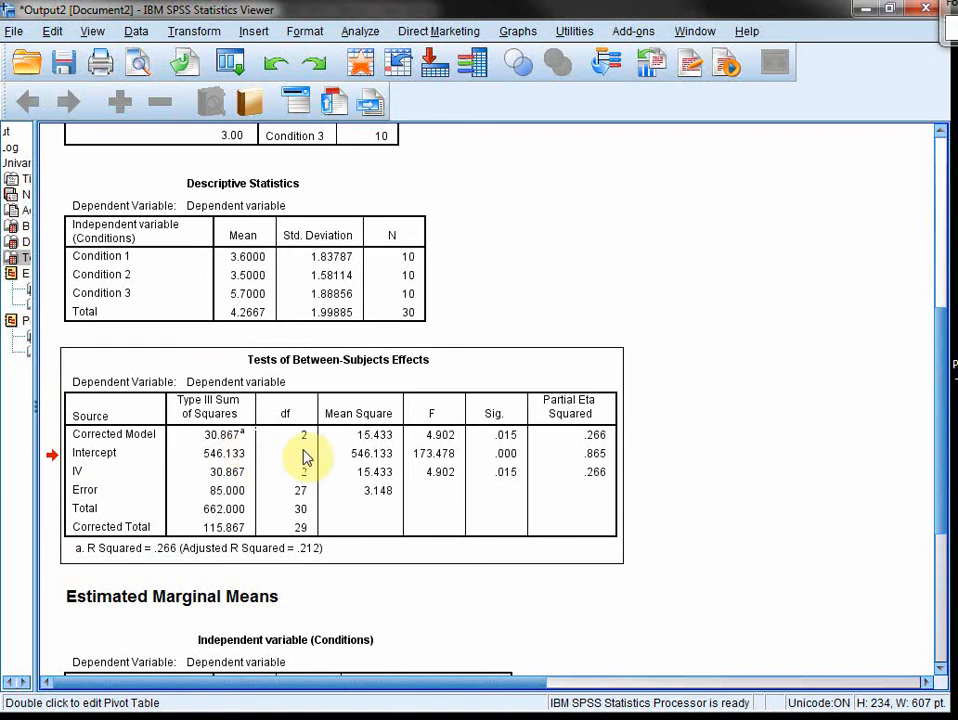
{"action": "left_click", "coordinate": [224, 454]}
{"action": "left_click_drag", "start_coordinate": [232, 452], "coordinate": [580, 453]}
{"action": "key", "text": "Delete"}
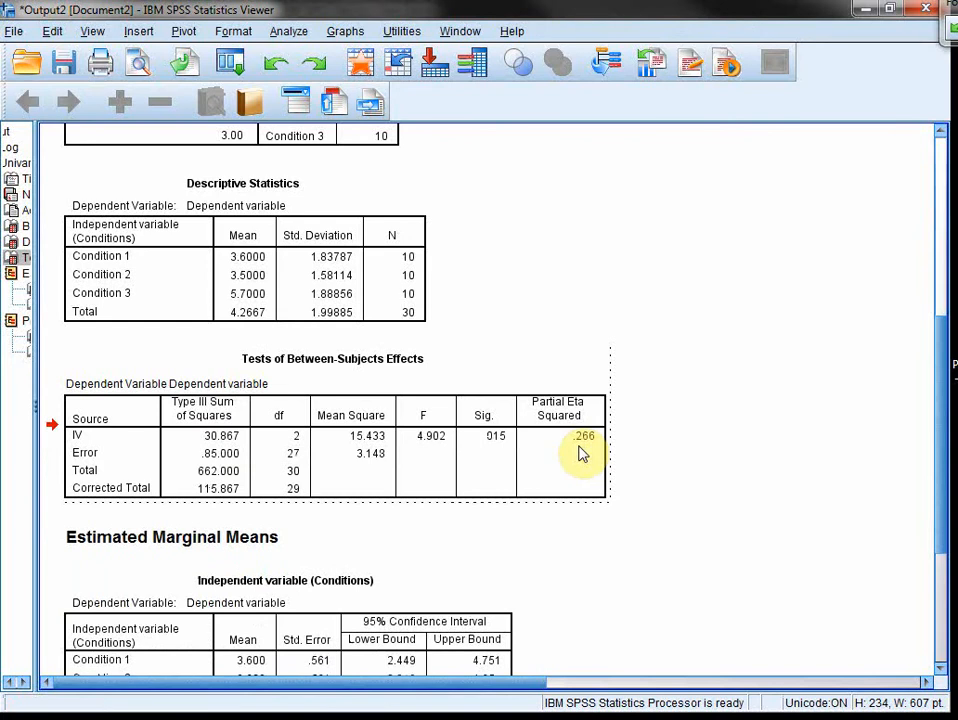
{"action": "left_click_drag", "start_coordinate": [224, 470], "coordinate": [283, 482]}
{"action": "key", "text": "Delete"}
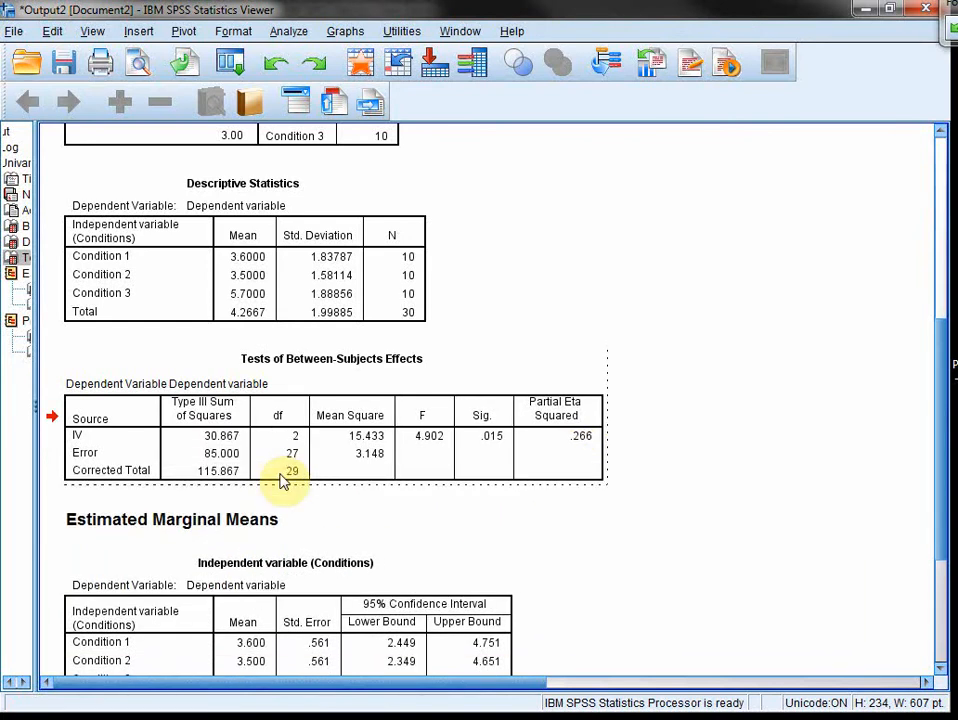
Step: Examine the IV row's significance and effect size, and view the Estimated Marginal Means table
{"action": "left_click", "coordinate": [480, 437]}
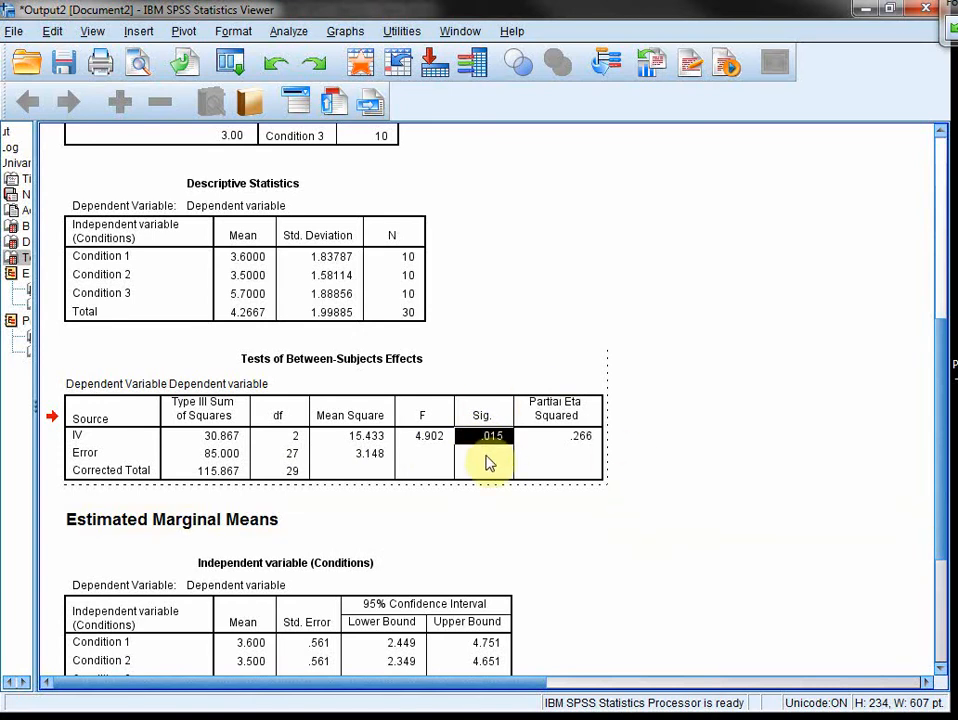
{"action": "left_click", "coordinate": [716, 455]}
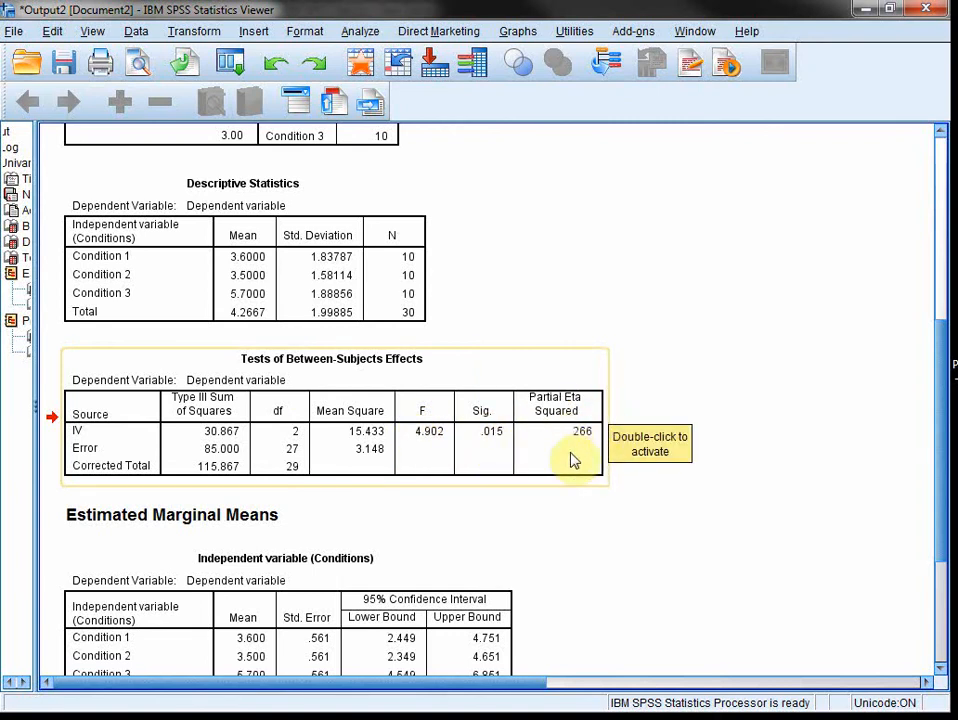
{"action": "scroll", "coordinate": [690, 505], "scroll_direction": "down", "scroll_amount": 5}
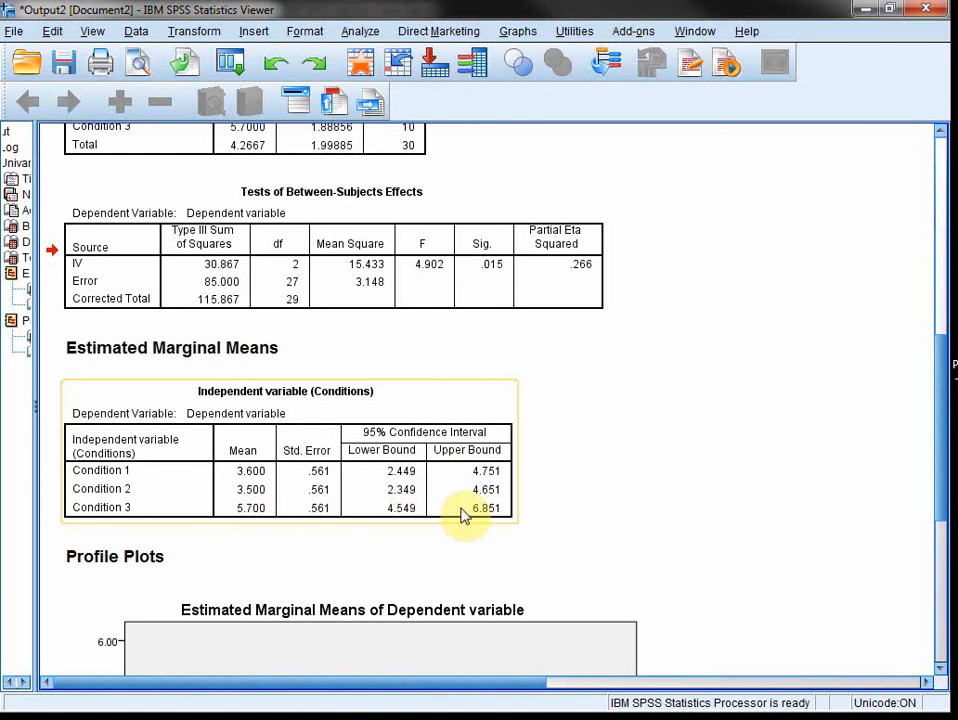
Step: Examine the profile plot of estimated marginal means across the three conditions
{"action": "scroll", "coordinate": [560, 528], "scroll_direction": "down", "scroll_amount": 3}
{"action": "scroll", "coordinate": [650, 525], "scroll_direction": "down", "scroll_amount": 4}
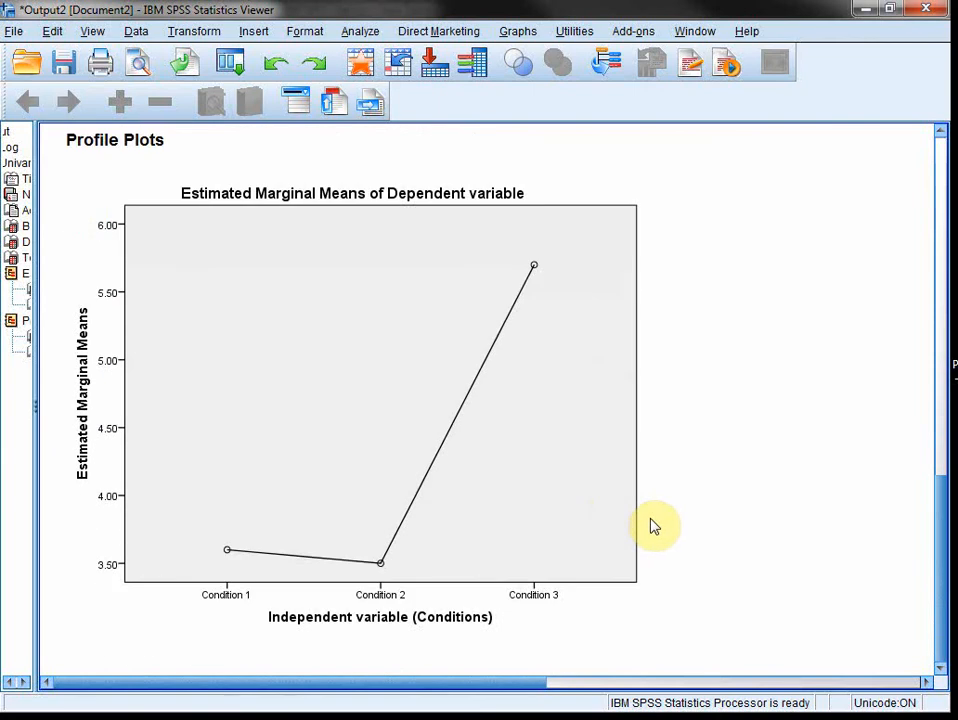
{"action": "left_click", "coordinate": [268, 563]}
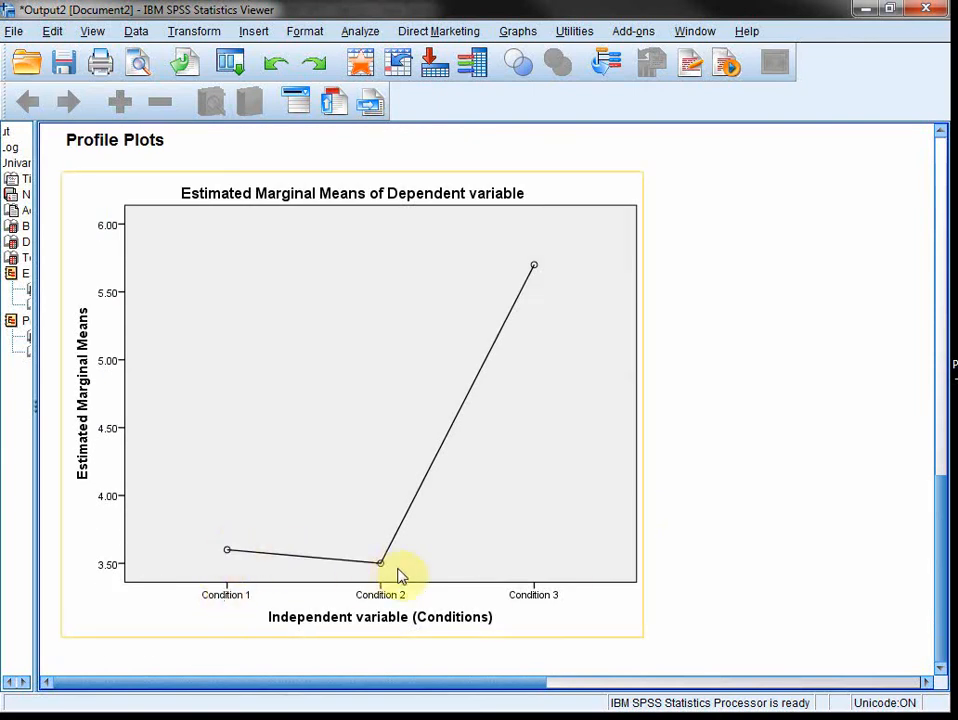
{"action": "left_click", "coordinate": [802, 391]}
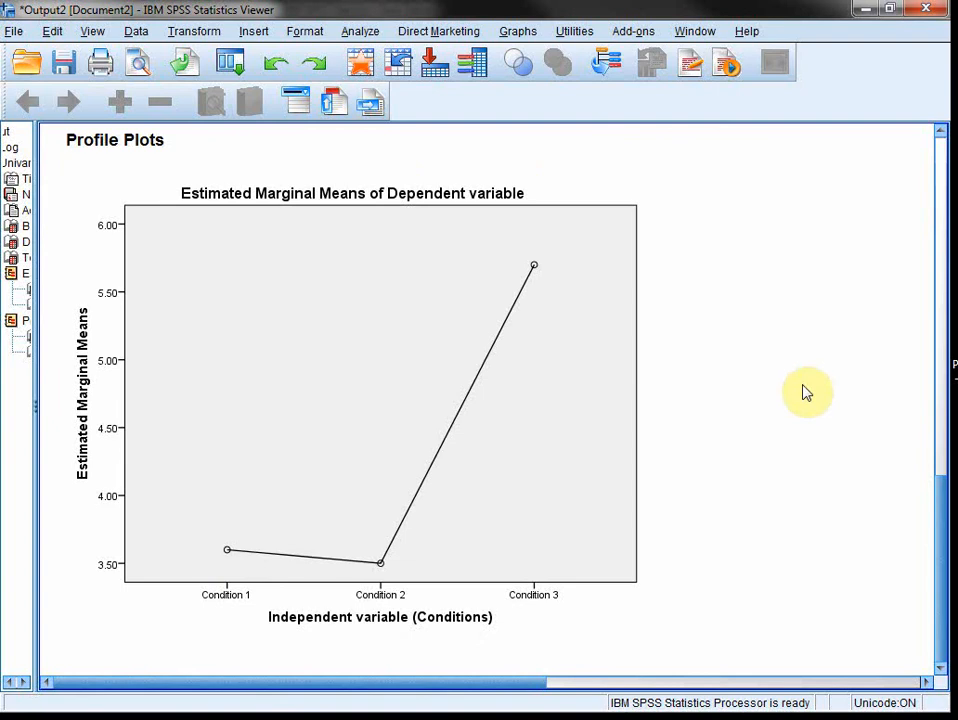
Step: Add a Tukey post hoc test for IV to the Univariate analysis and run it again
{"action": "left_click", "coordinate": [362, 31]}
{"action": "mouse_move", "coordinate": [428, 140]}
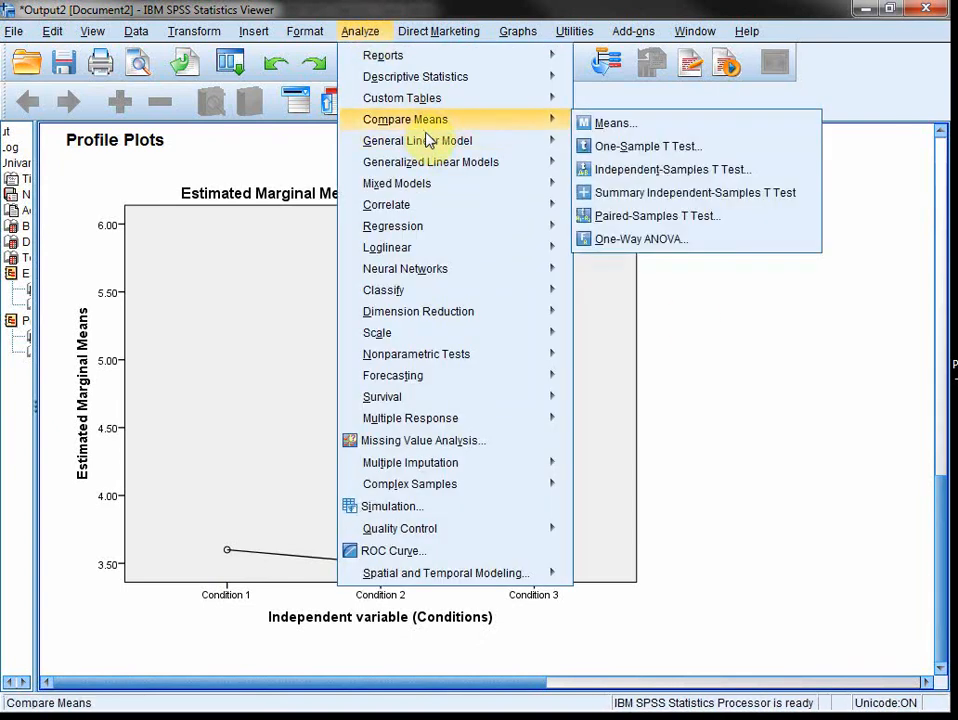
{"action": "left_click", "coordinate": [607, 147]}
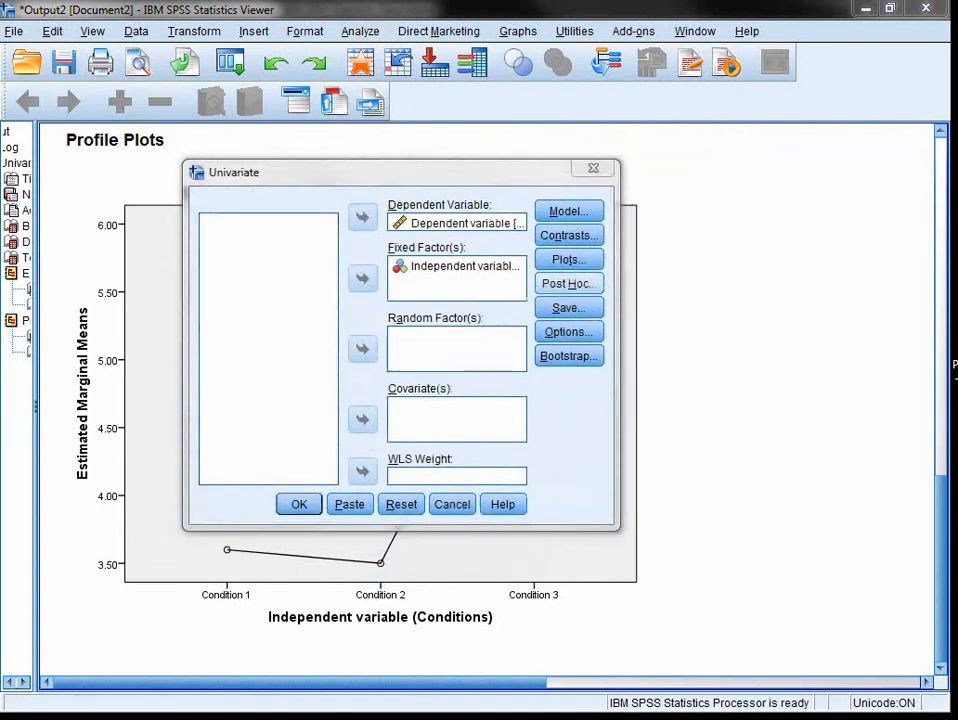
{"action": "left_click", "coordinate": [568, 283]}
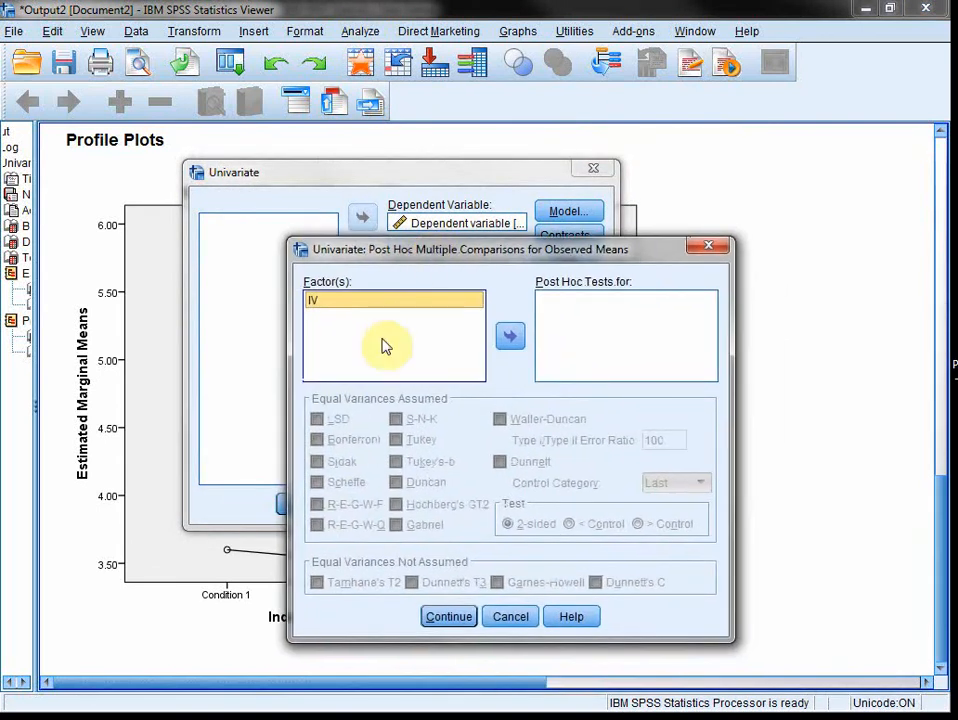
{"action": "left_click", "coordinate": [509, 338]}
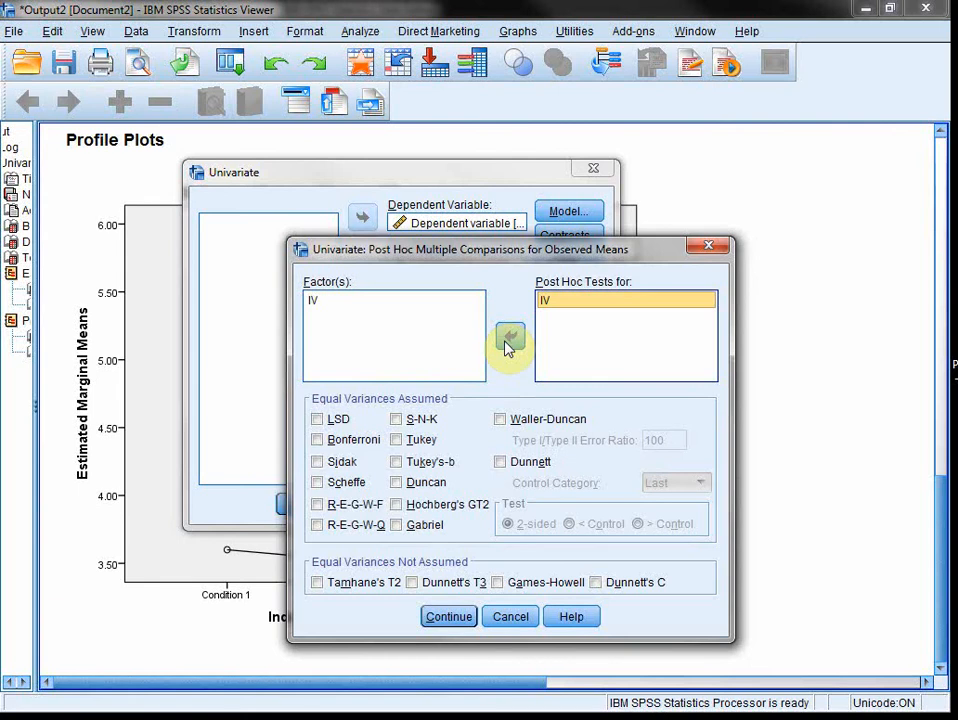
{"action": "left_click", "coordinate": [411, 440]}
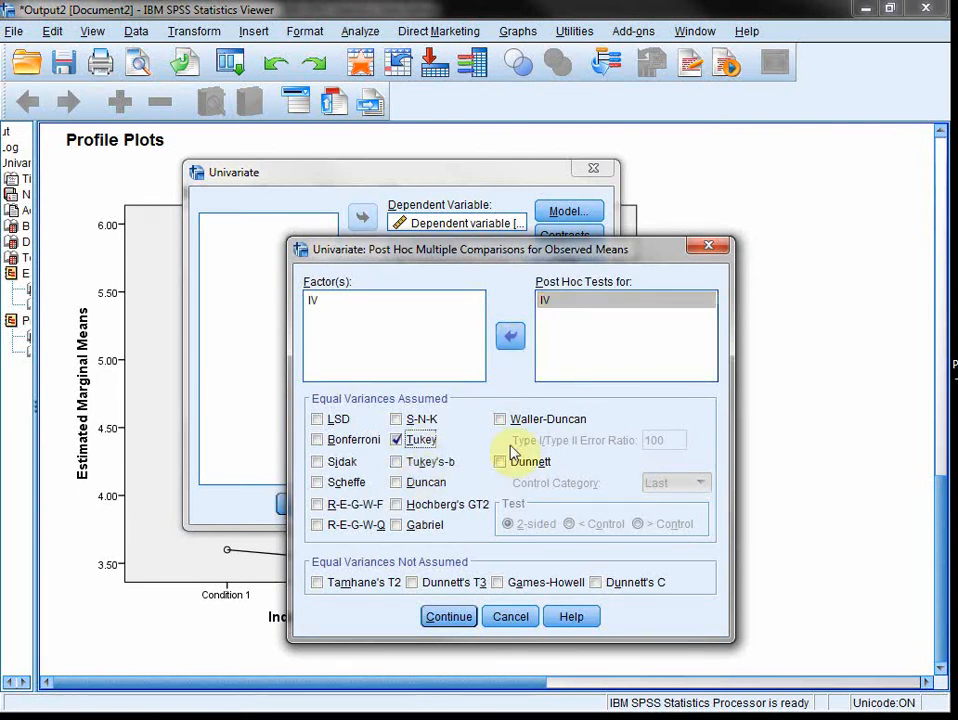
{"action": "left_click", "coordinate": [458, 619]}
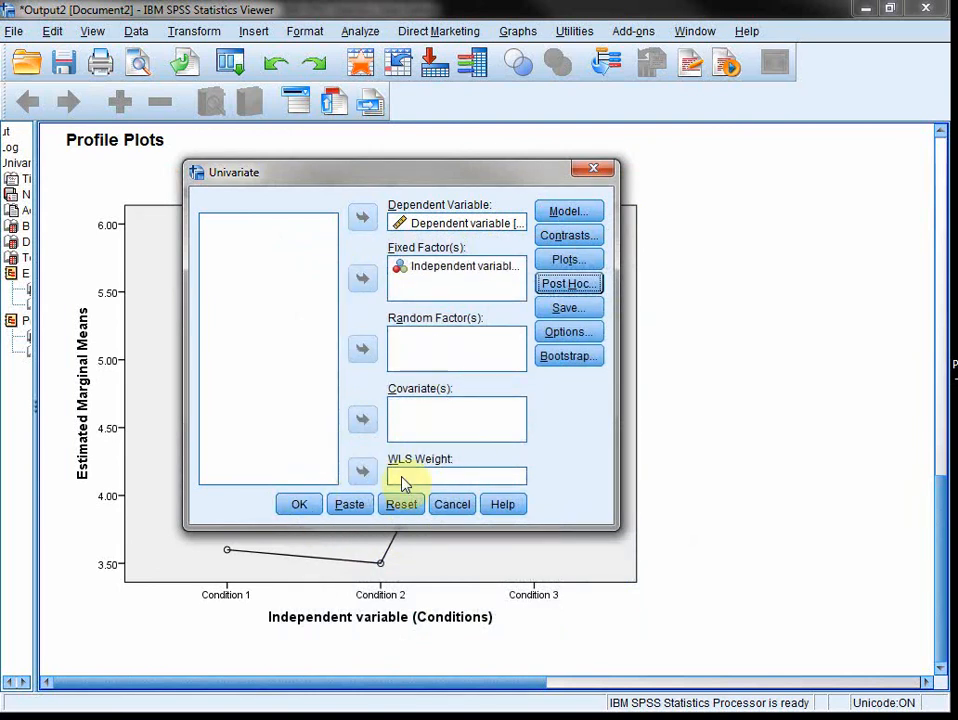
{"action": "left_click", "coordinate": [311, 508]}
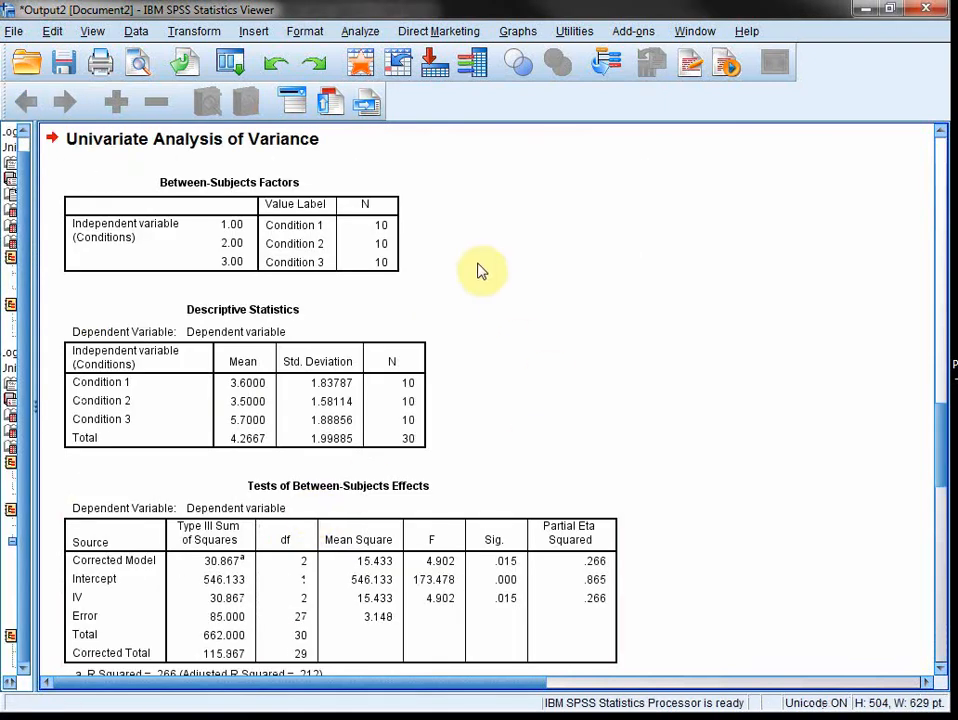
Step: Find the Tukey HSD Multiple Comparisons table in the new output and examine the significance of Condition 1's pairwise comparisons
{"action": "scroll", "coordinate": [485, 400], "scroll_direction": "down", "scroll_amount": 3}
{"action": "scroll", "coordinate": [490, 455], "scroll_direction": "down", "scroll_amount": 15}
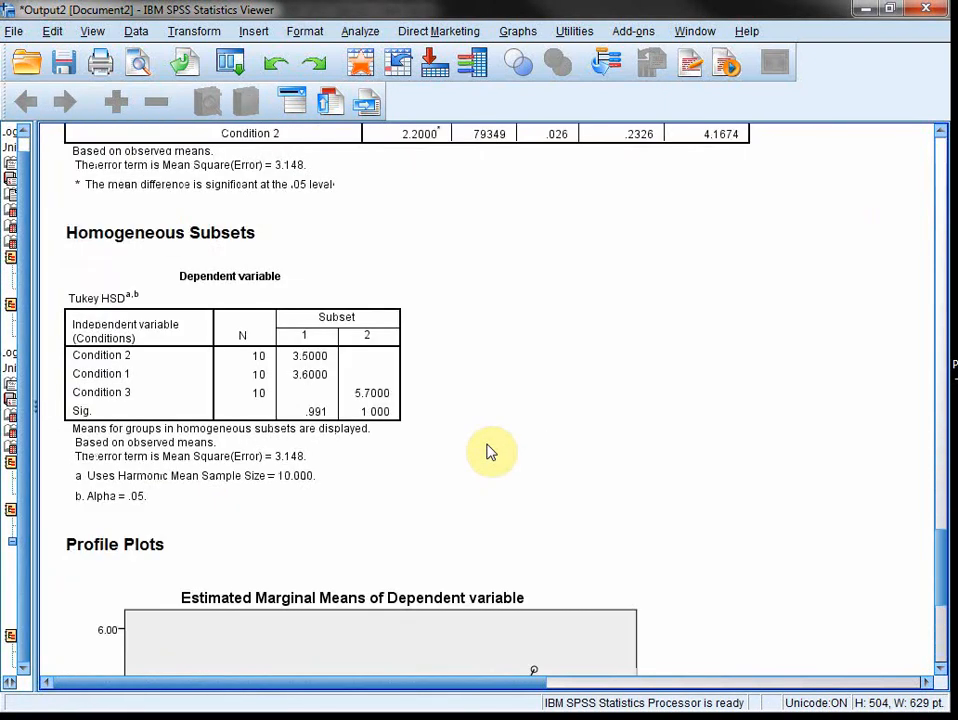
{"action": "scroll", "coordinate": [490, 452], "scroll_direction": "up", "scroll_amount": 3}
{"action": "scroll", "coordinate": [490, 452], "scroll_direction": "up", "scroll_amount": 2}
{"action": "left_click", "coordinate": [120, 315]}
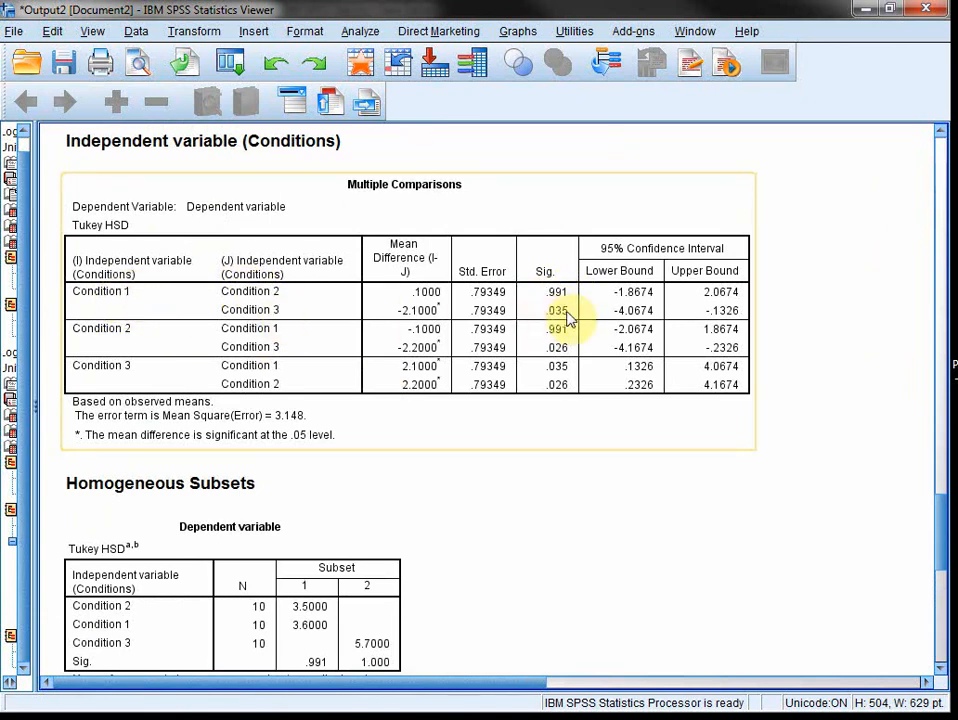
Step: Compare the condition means in the profile plot, Descriptive Statistics and Estimated Marginal Means with the post hoc significance values
{"action": "scroll", "coordinate": [566, 318], "scroll_direction": "up", "scroll_amount": 20}
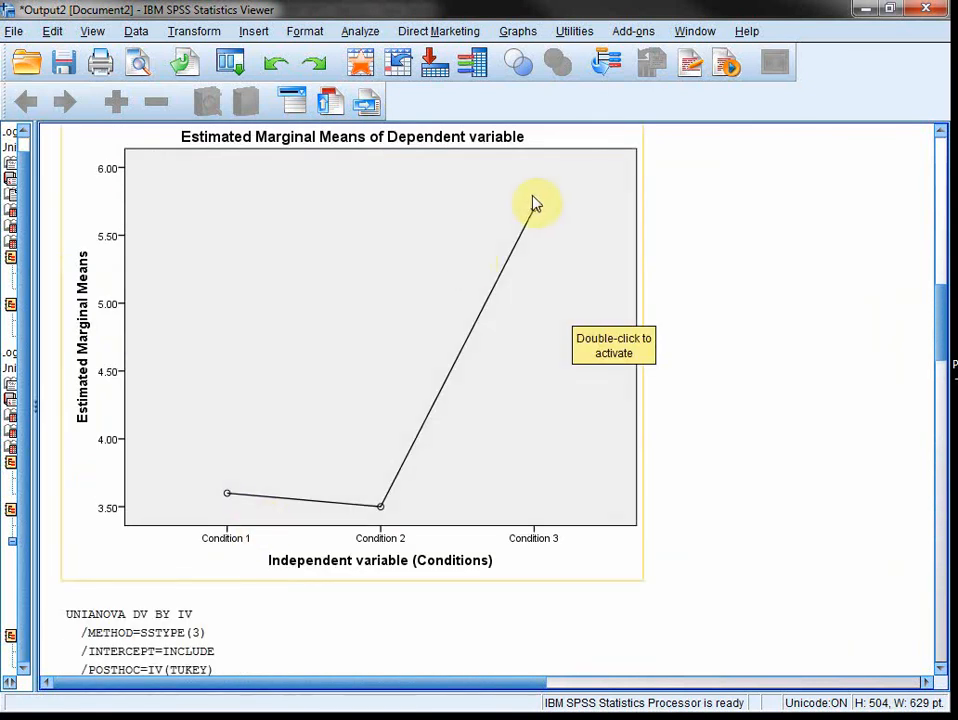
{"action": "scroll", "coordinate": [519, 432], "scroll_direction": "down", "scroll_amount": 6}
{"action": "scroll", "coordinate": [483, 451], "scroll_direction": "down", "scroll_amount": 3}
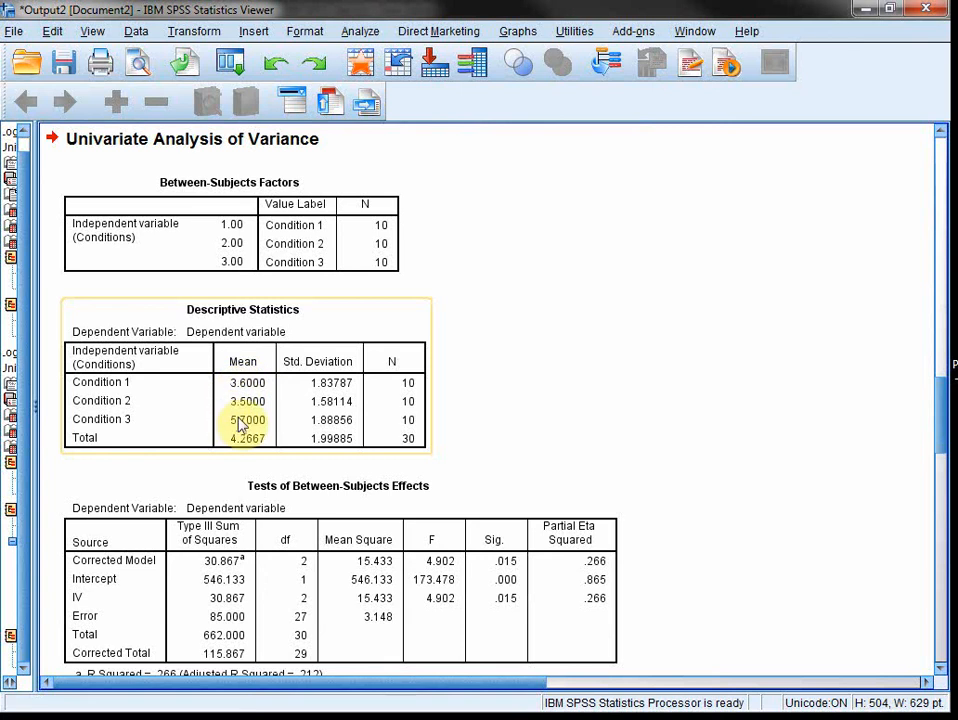
{"action": "scroll", "coordinate": [550, 498], "scroll_direction": "down", "scroll_amount": 10}
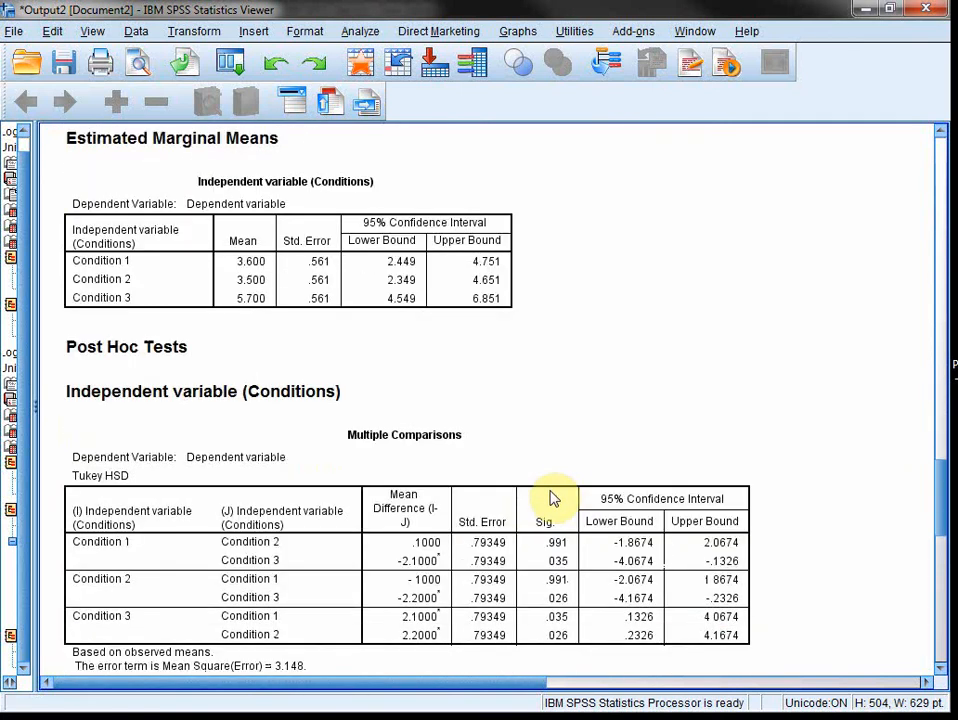
{"action": "left_click", "coordinate": [554, 498]}
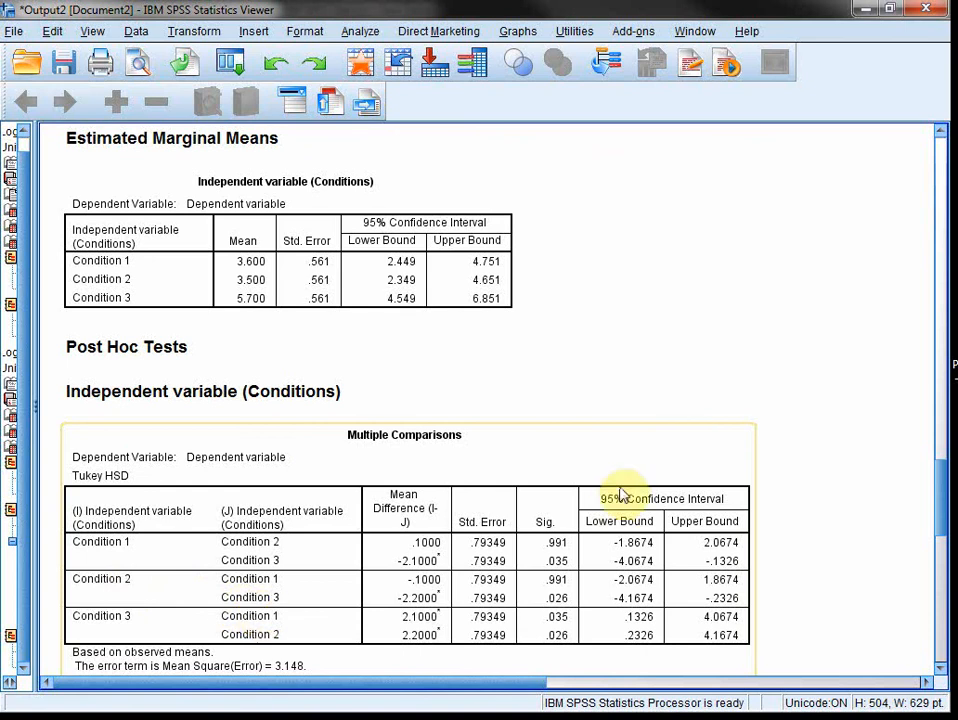
{"action": "scroll", "coordinate": [620, 490], "scroll_direction": "up", "scroll_amount": 5}
{"action": "left_click", "coordinate": [229, 573]}
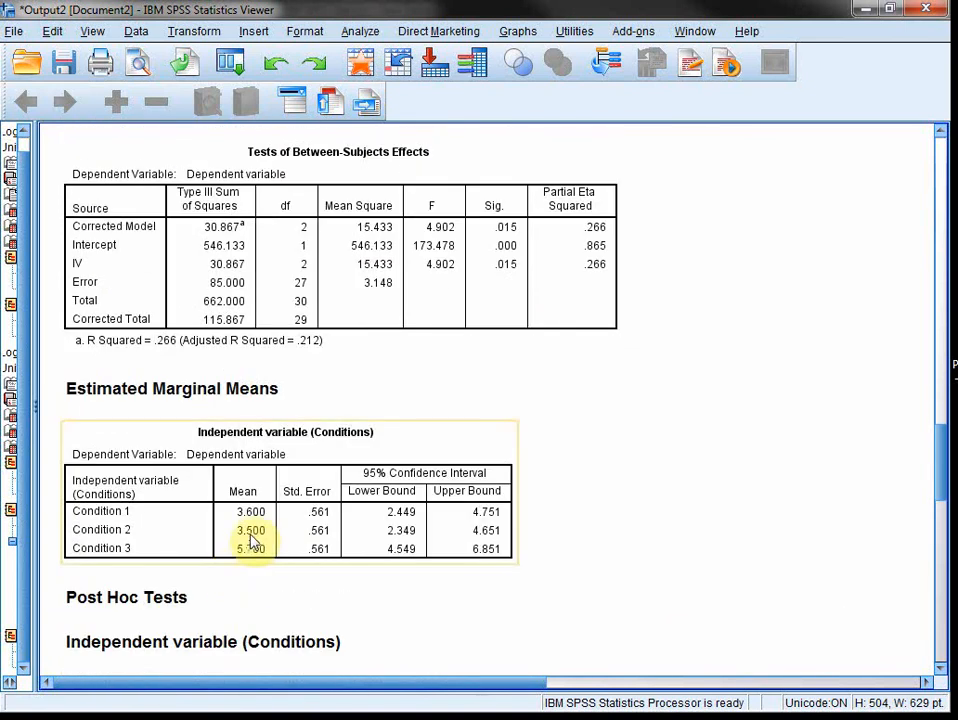
Step: Review the profile plot and both Tests of Between-Subjects Effects tables, and examine each condition pair in the Multiple Comparisons table
{"action": "scroll", "coordinate": [505, 466], "scroll_direction": "up", "scroll_amount": 15}
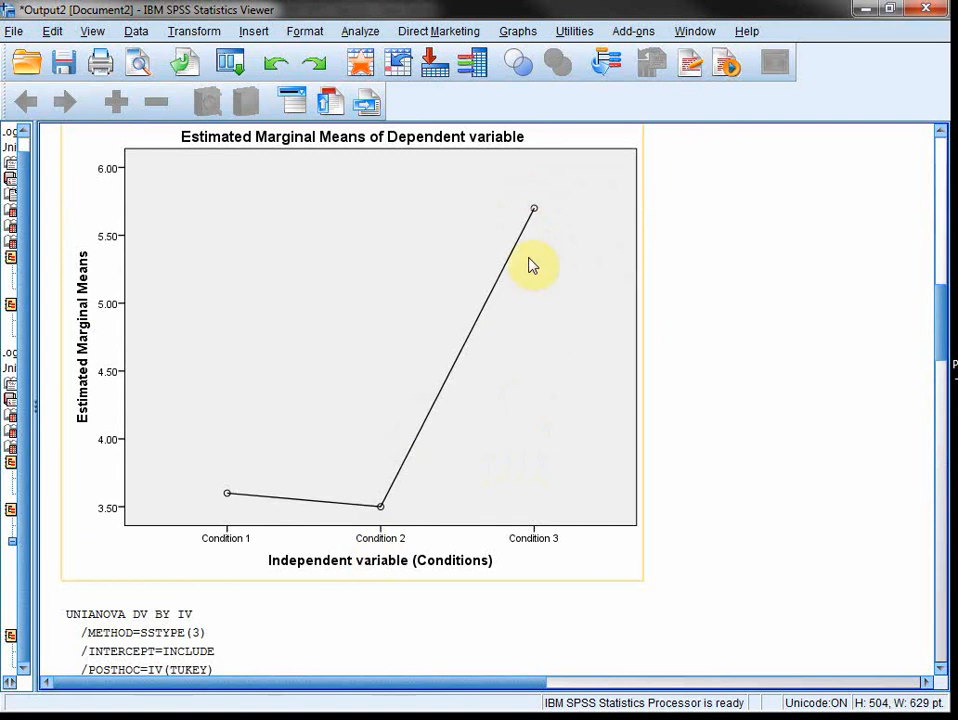
{"action": "scroll", "coordinate": [550, 330], "scroll_direction": "down", "scroll_amount": 12}
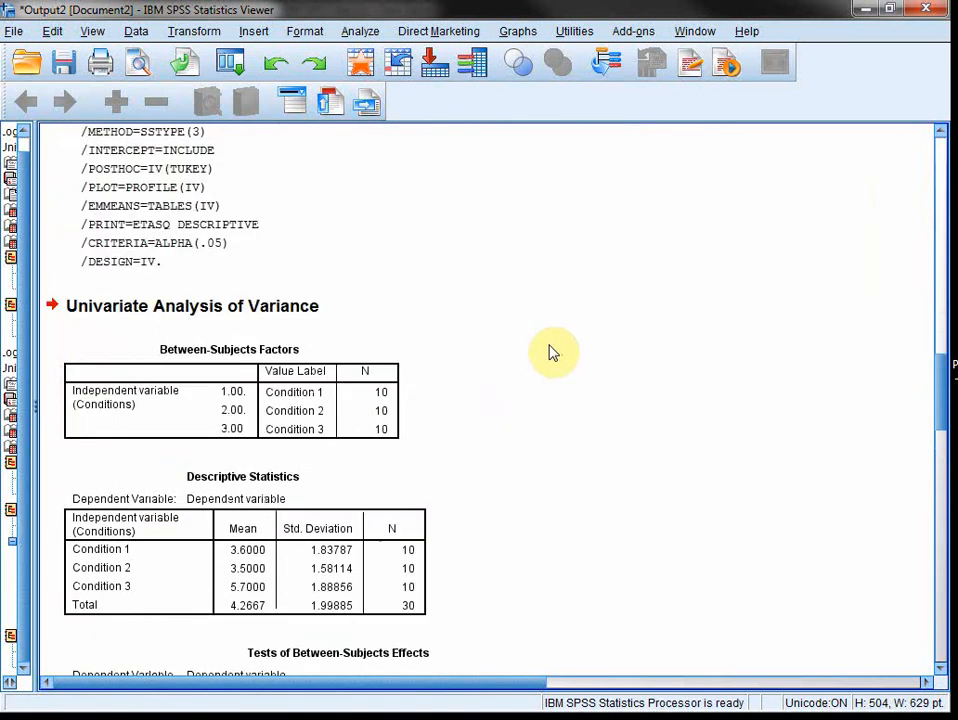
{"action": "scroll", "coordinate": [549, 353], "scroll_direction": "down", "scroll_amount": 10}
{"action": "scroll", "coordinate": [549, 353], "scroll_direction": "up", "scroll_amount": 6}
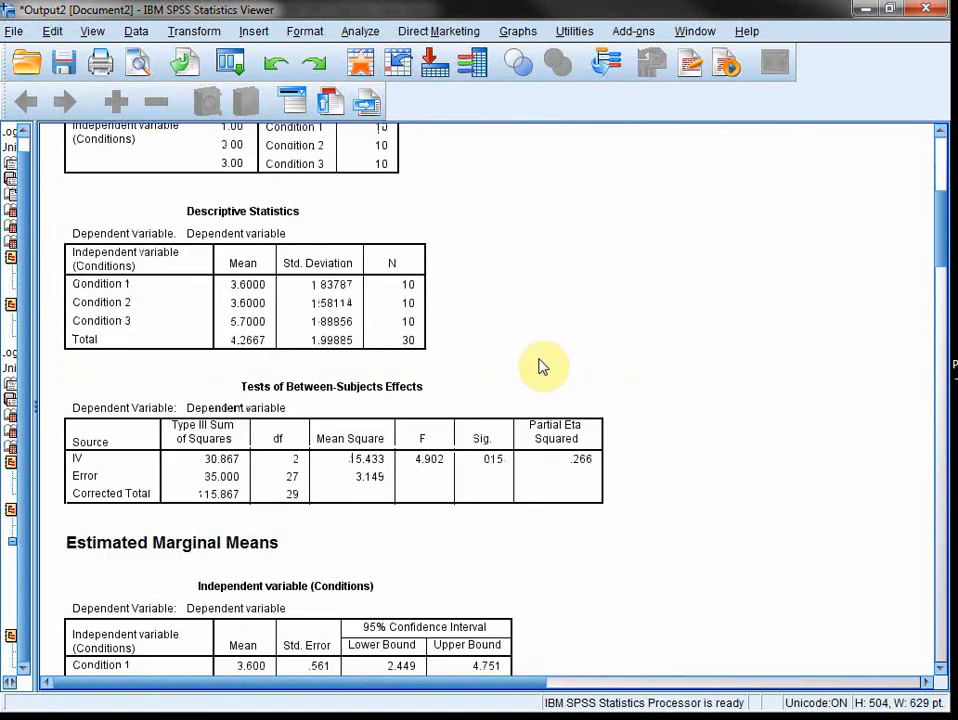
{"action": "scroll", "coordinate": [545, 365], "scroll_direction": "down", "scroll_amount": 2}
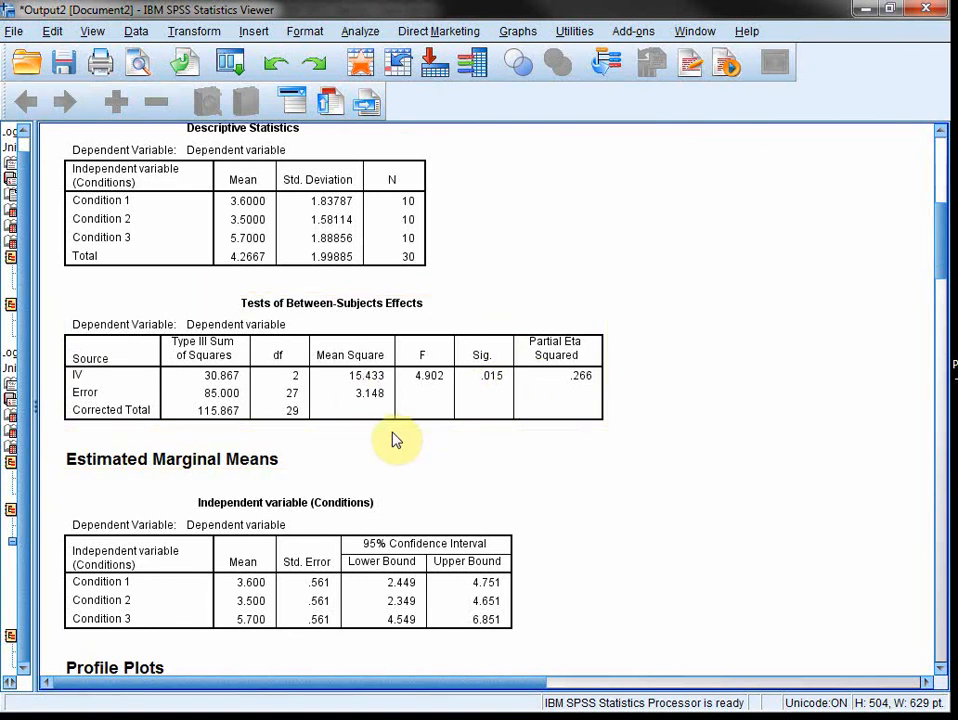
{"action": "scroll", "coordinate": [395, 440], "scroll_direction": "down", "scroll_amount": 10}
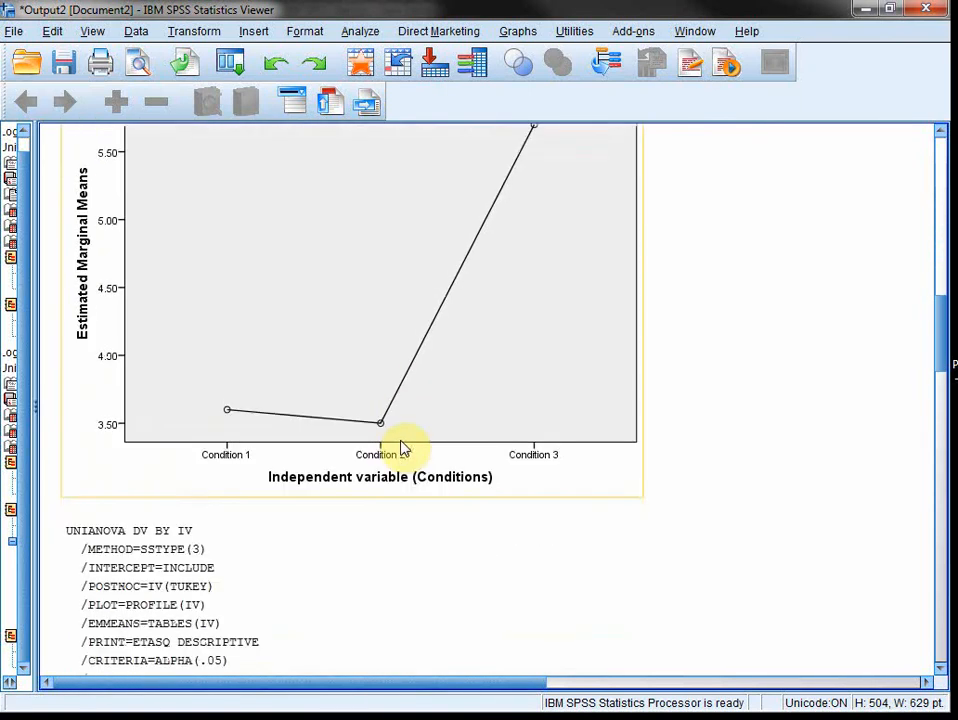
{"action": "scroll", "coordinate": [400, 447], "scroll_direction": "up", "scroll_amount": 1}
{"action": "scroll", "coordinate": [400, 447], "scroll_direction": "down", "scroll_amount": 10}
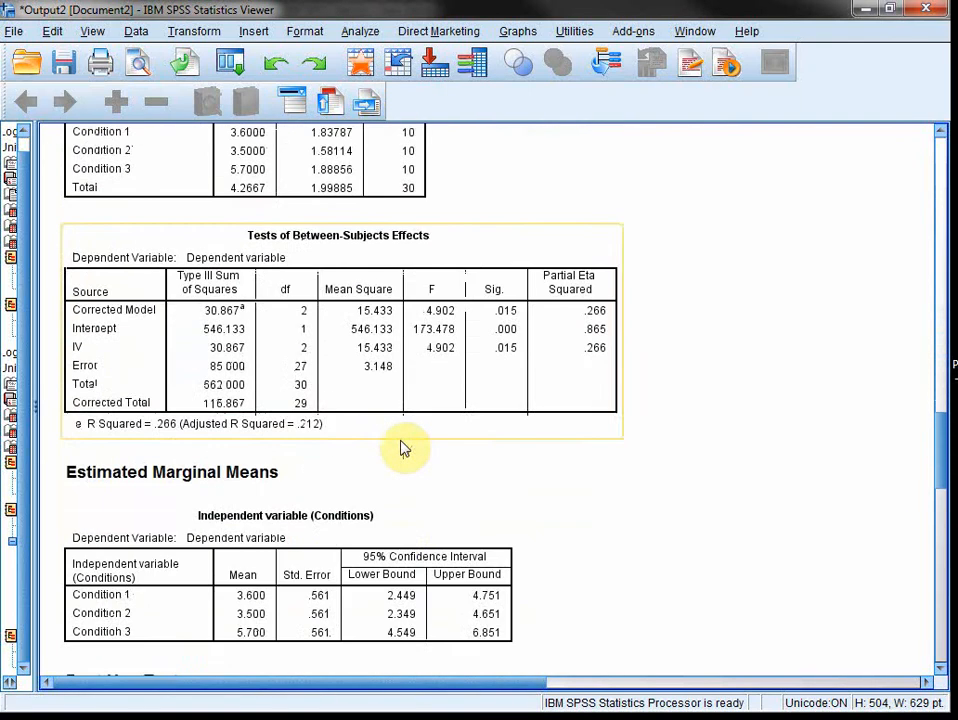
{"action": "scroll", "coordinate": [400, 447], "scroll_direction": "down", "scroll_amount": 6}
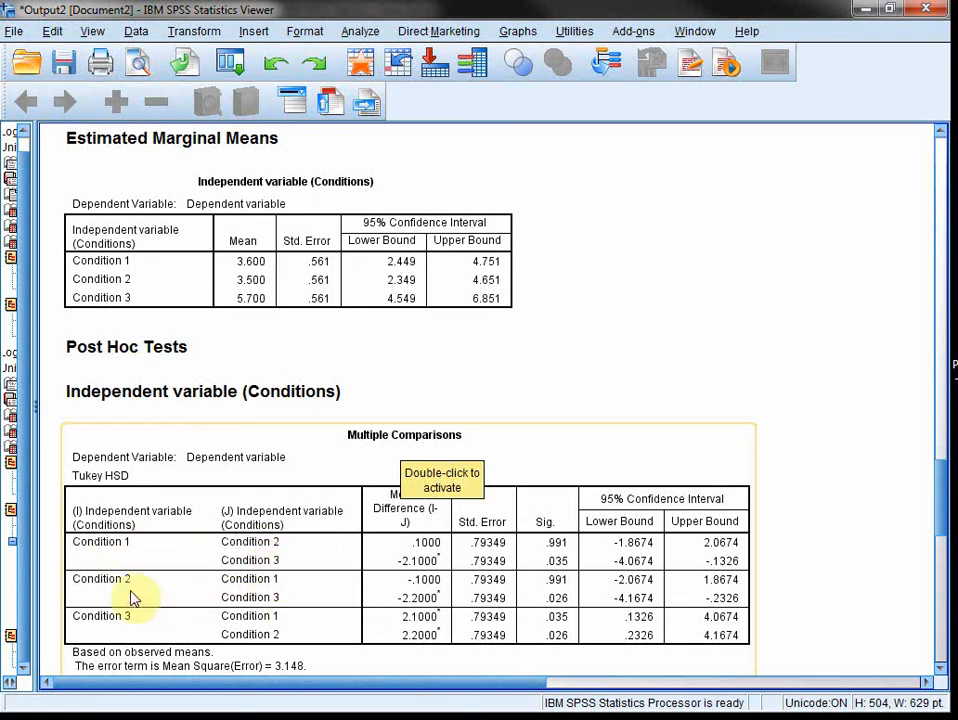
{"action": "scroll", "coordinate": [340, 594], "scroll_direction": "down", "scroll_amount": 4}
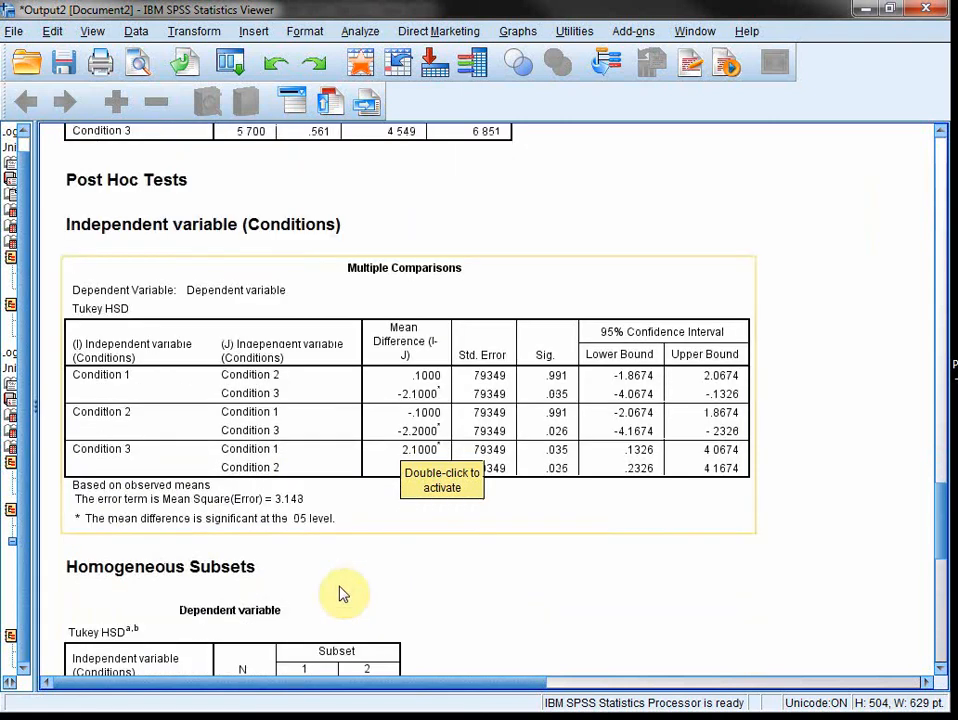